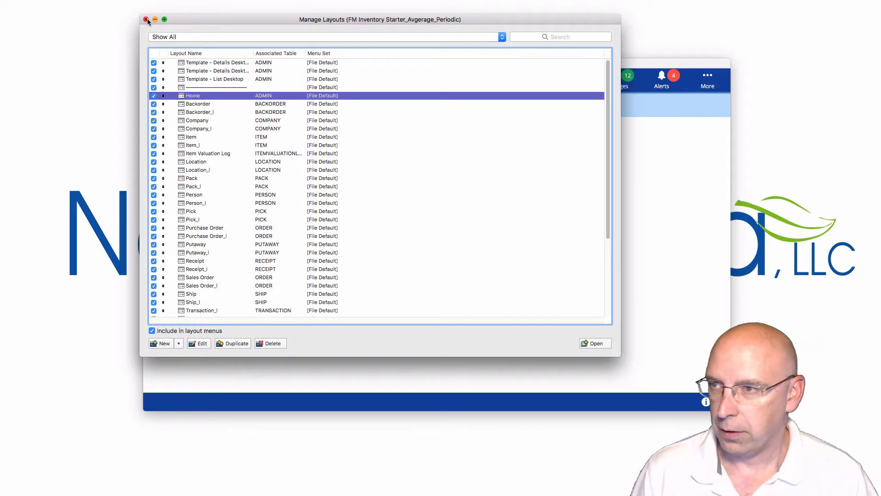
# Step: Filter the layout list for "trans" and open the Transaction_l layout in a new window
pyautogui.press('super+f')
pyautogui.write('trans')
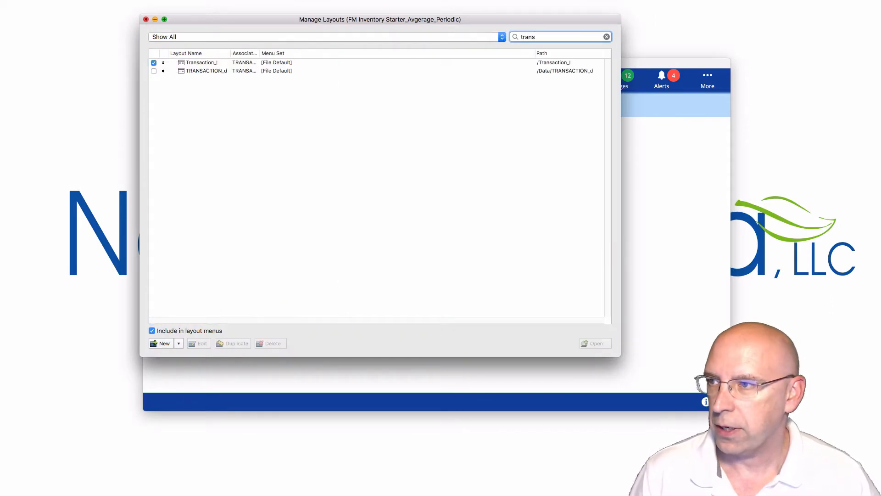
pyautogui.click(216, 63)
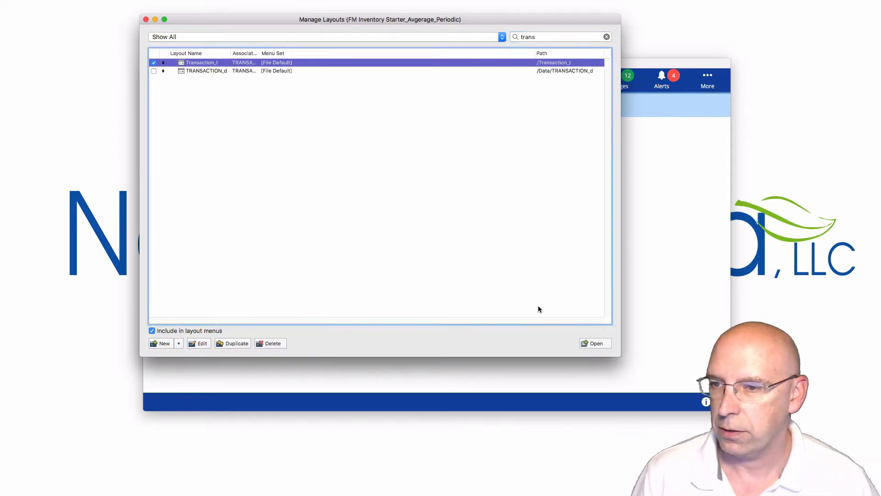
pyautogui.click(592, 343)
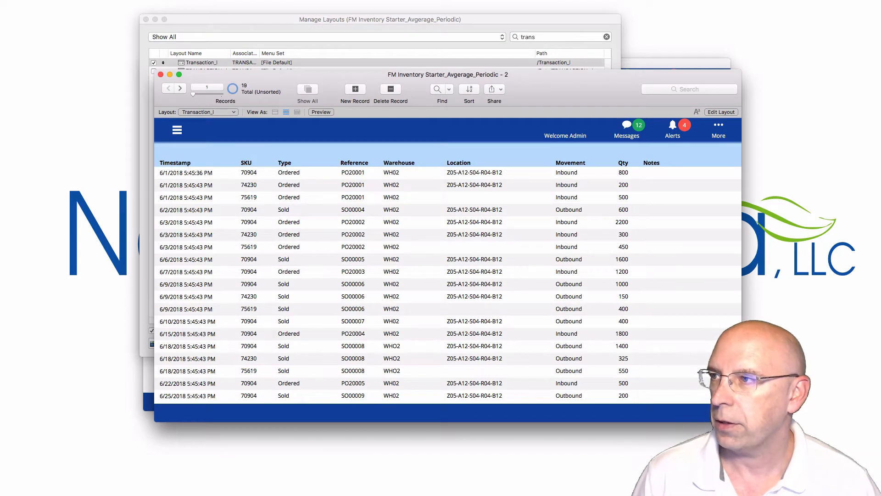
# Step: Permanently delete all transaction records, and close the transaction window and the layout manager
pyautogui.click(110, 0)
pyautogui.click(131, 0)
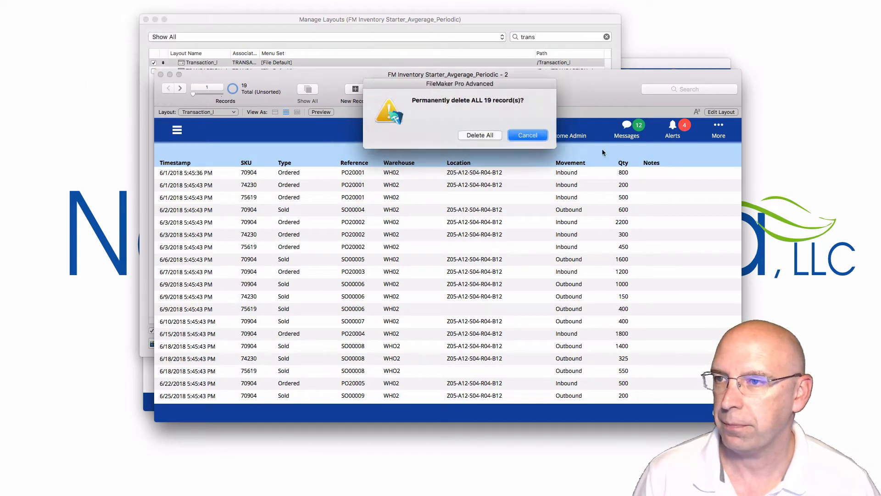
pyautogui.click(481, 138)
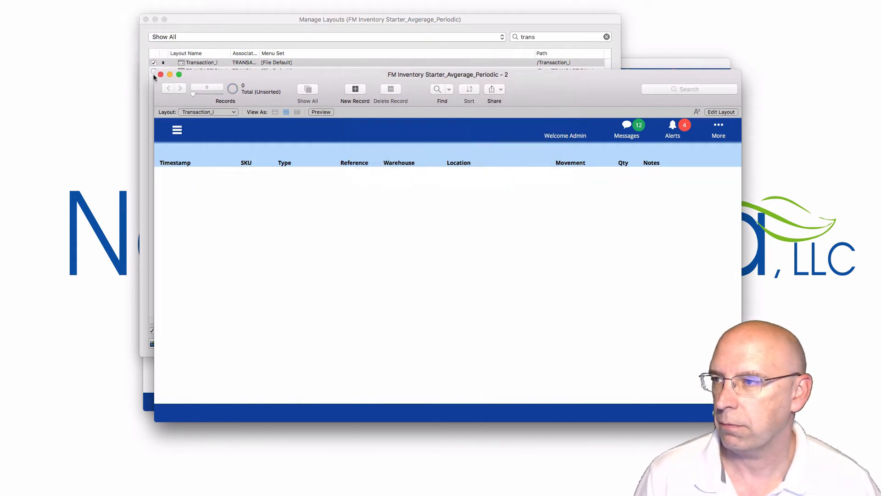
pyautogui.click(161, 74)
pyautogui.click(146, 19)
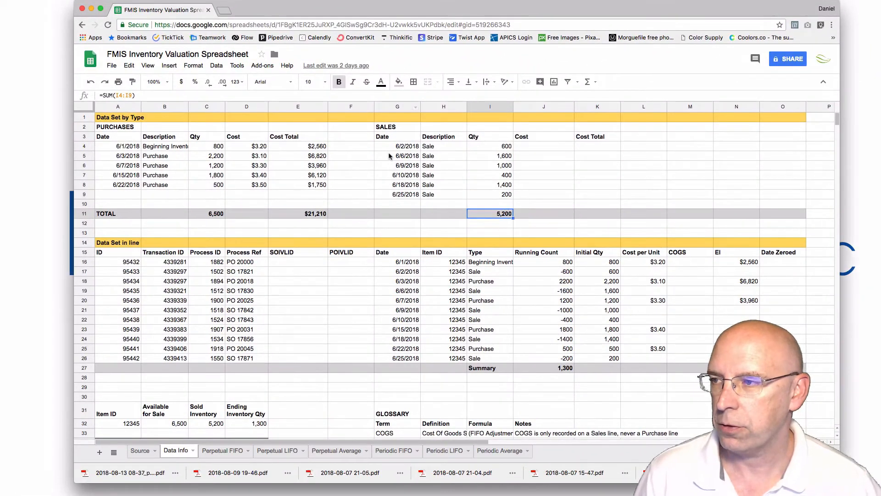
# Step: On the spreadsheet's Data Info sheet, highlight the Purchases block, the Sales block and the in-line data set including its summary row
pyautogui.click(124, 129)
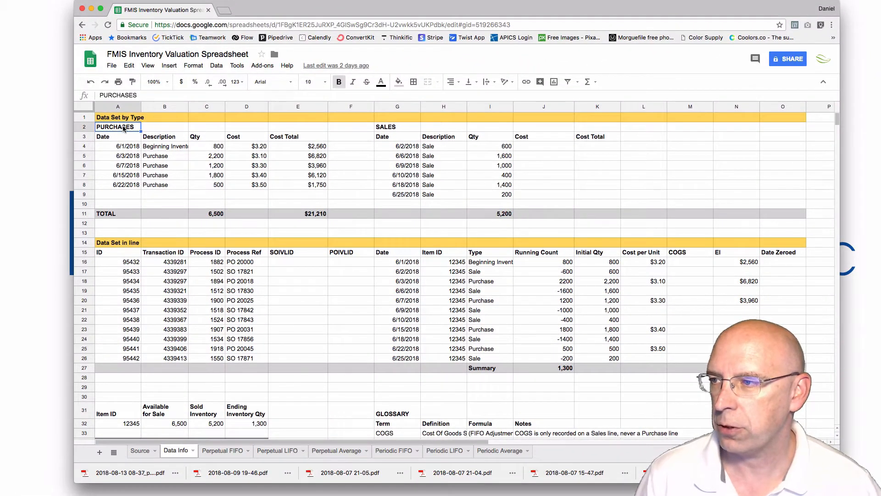
pyautogui.keyDown('shift'); pyautogui.click(325, 212); pyautogui.keyUp('shift')
pyautogui.click(387, 128)
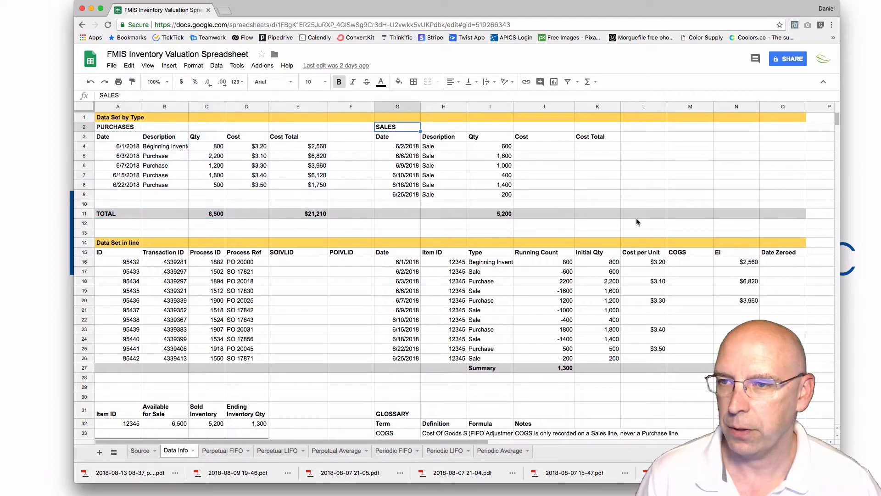
pyautogui.keyDown('shift'); pyautogui.click(614, 215); pyautogui.keyUp('shift')
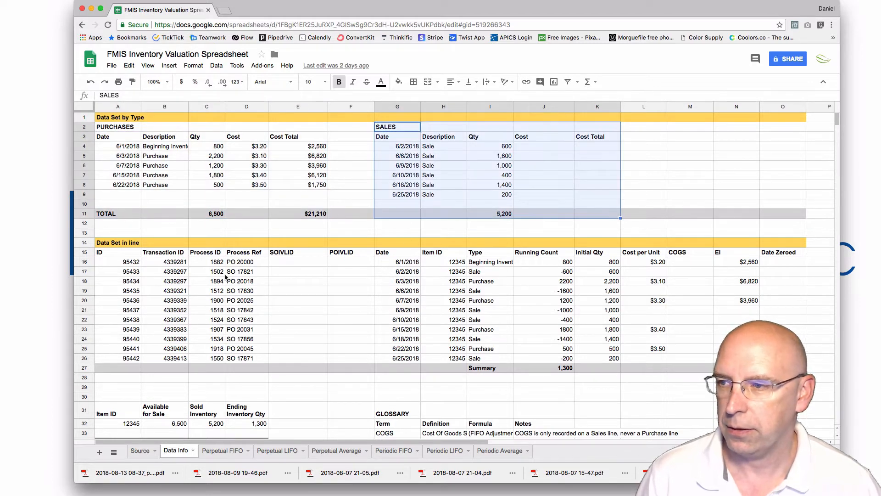
pyautogui.click(111, 254)
pyautogui.keyDown('shift'); pyautogui.click(737, 358); pyautogui.keyUp('shift')
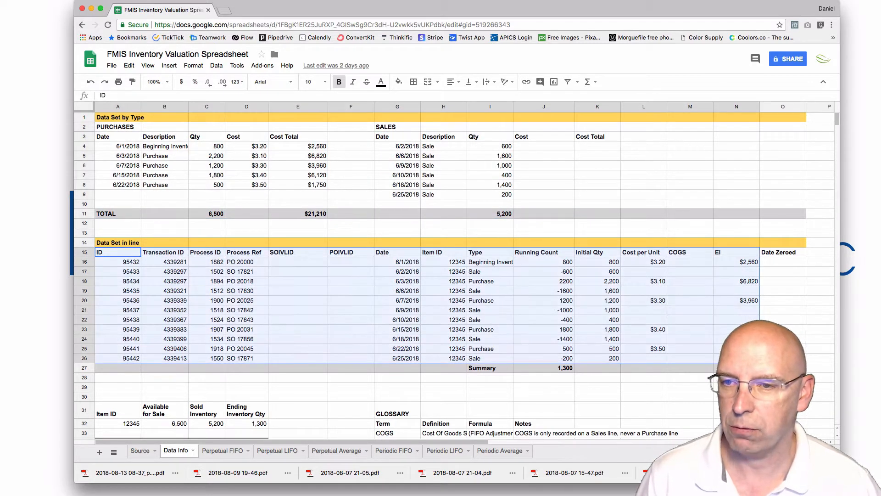
pyautogui.keyDown('shift'); pyautogui.click(736, 368); pyautogui.keyUp('shift')
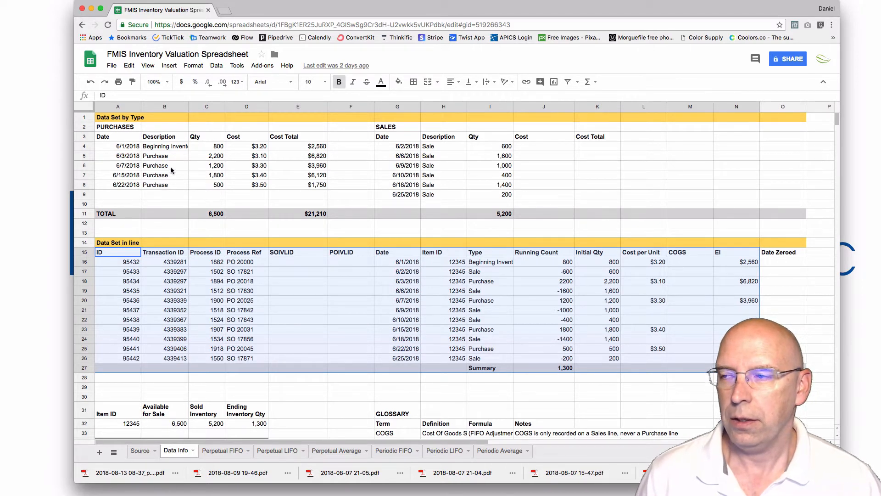
# Step: Inspect the total cells for purchase quantity, purchase cost and sales quantity in the Data Set by Type section
pyautogui.click(221, 213)
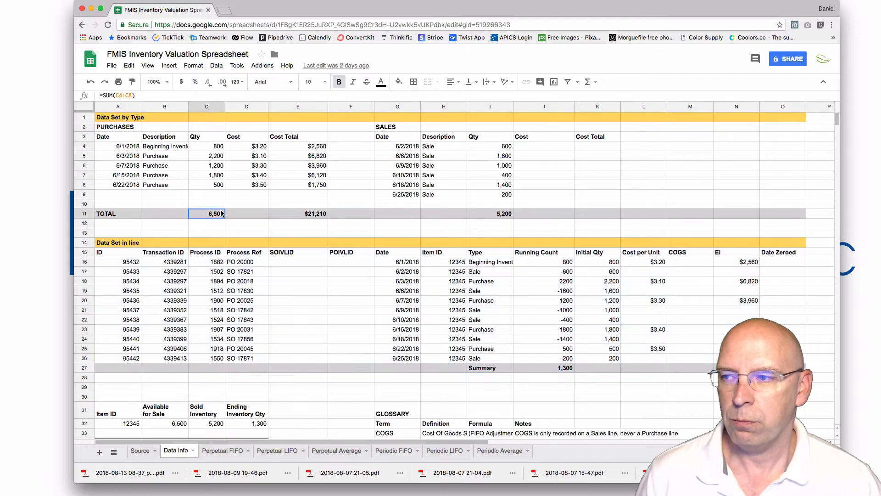
pyautogui.click(311, 214)
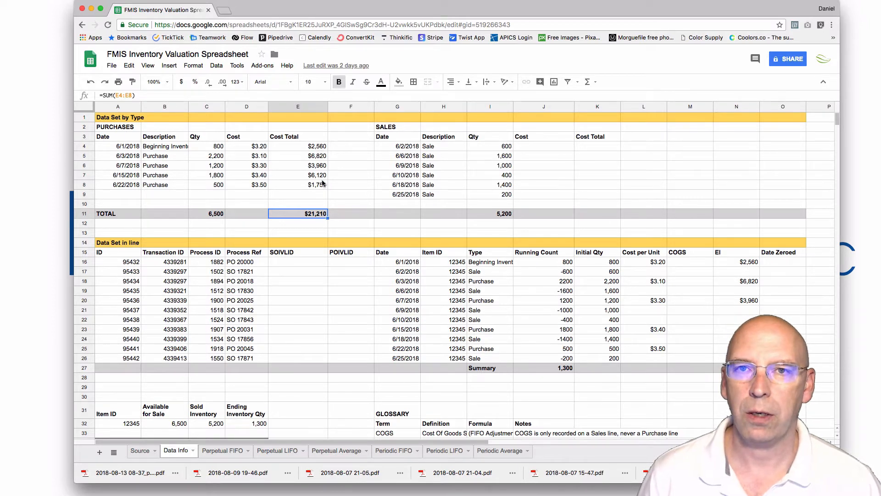
pyautogui.click(216, 214)
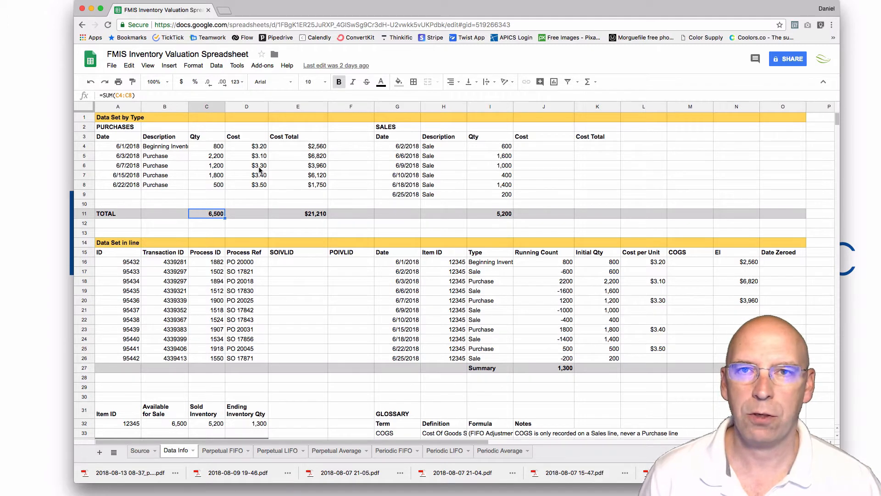
pyautogui.click(505, 215)
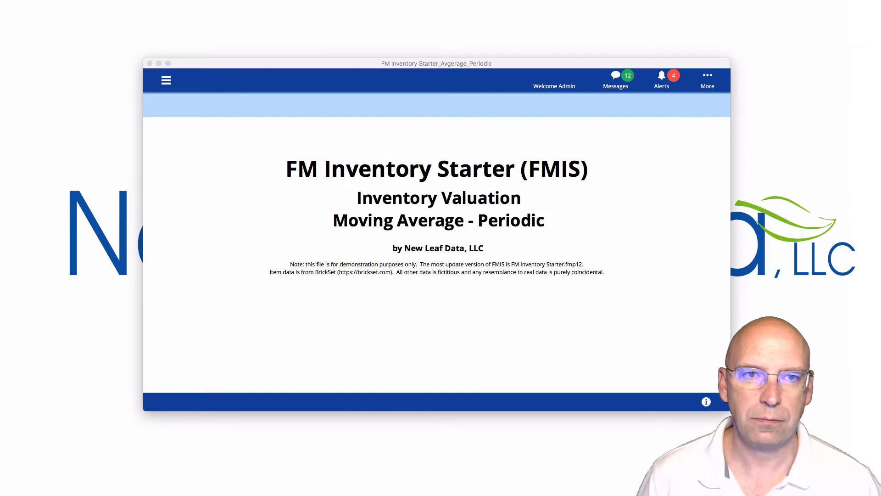
# Step: Switch to FileMaker Pro, find the Sales Order layout with "sale" and open it in a new window placed clear of the layout search
pyautogui.click(579, 60)
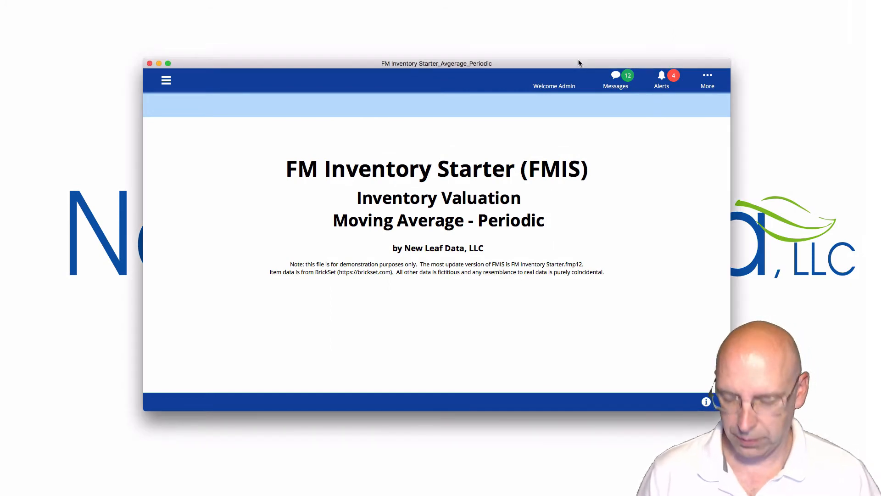
pyautogui.press('super+shift+l')
pyautogui.click(561, 37)
pyautogui.write('sale')
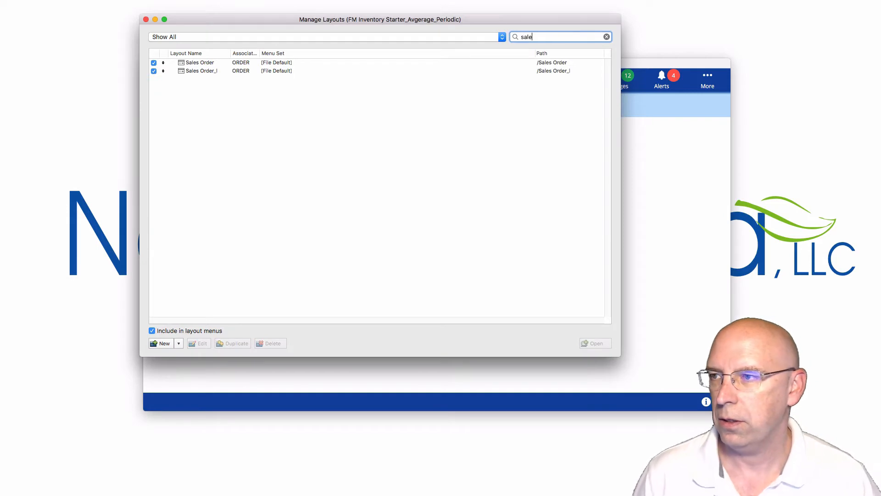
pyautogui.click(206, 62)
pyautogui.click(608, 344)
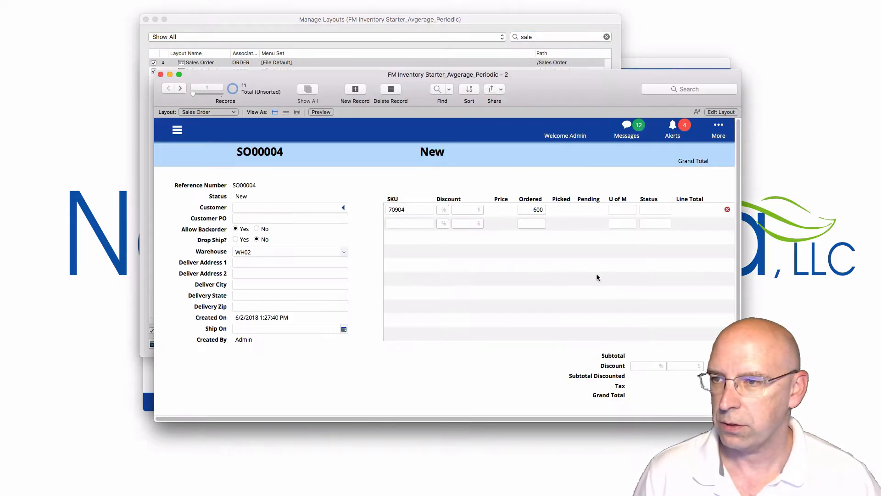
pyautogui.moveTo(580, 80); pyautogui.dragTo(493, 154)
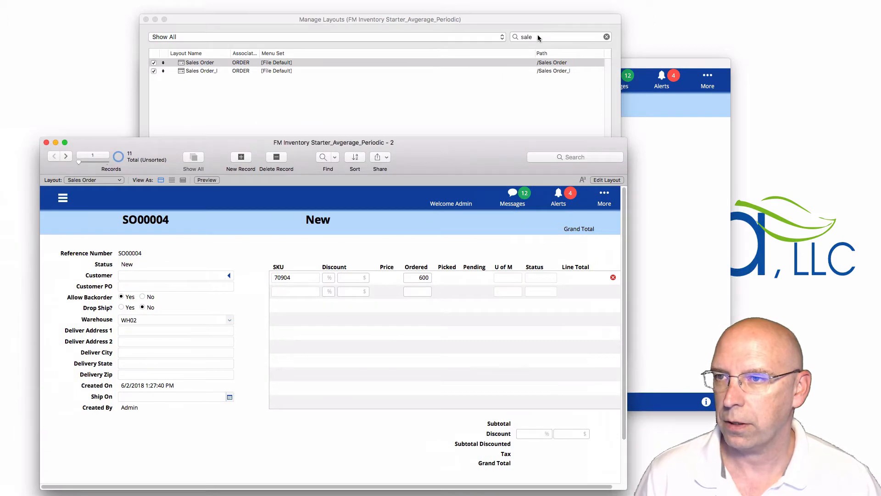
# Step: Find the Purchase Order layout with "Pur", open it in a new window above the sales order, and close the layout manager
pyautogui.click(538, 37)
pyautogui.write('Pur')
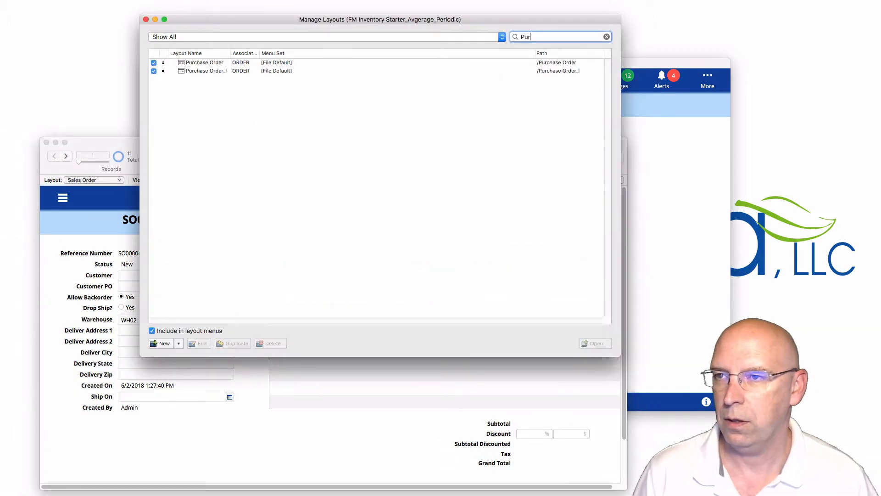
pyautogui.click(222, 64)
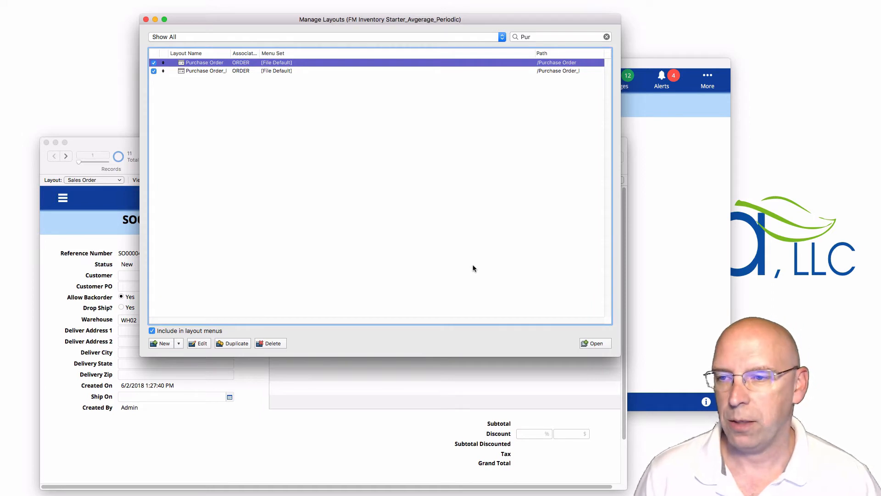
pyautogui.click(596, 344)
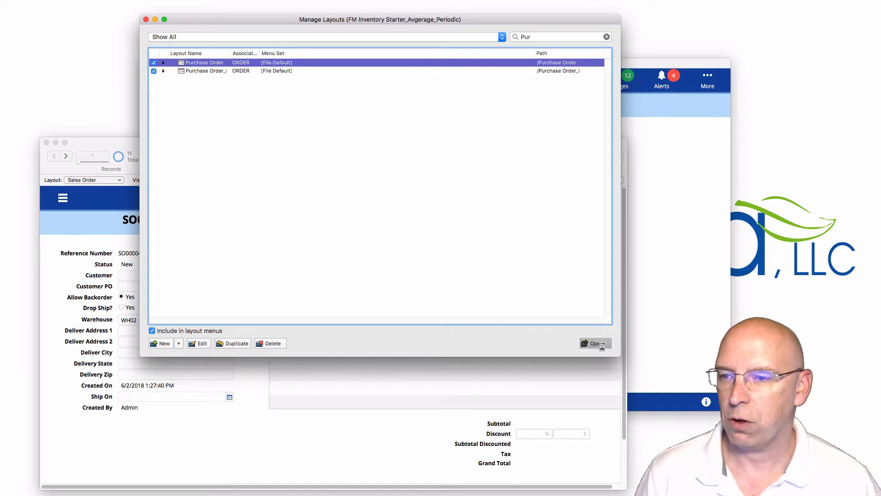
pyautogui.click(147, 20)
pyautogui.moveTo(410, 156); pyautogui.dragTo(416, 45)
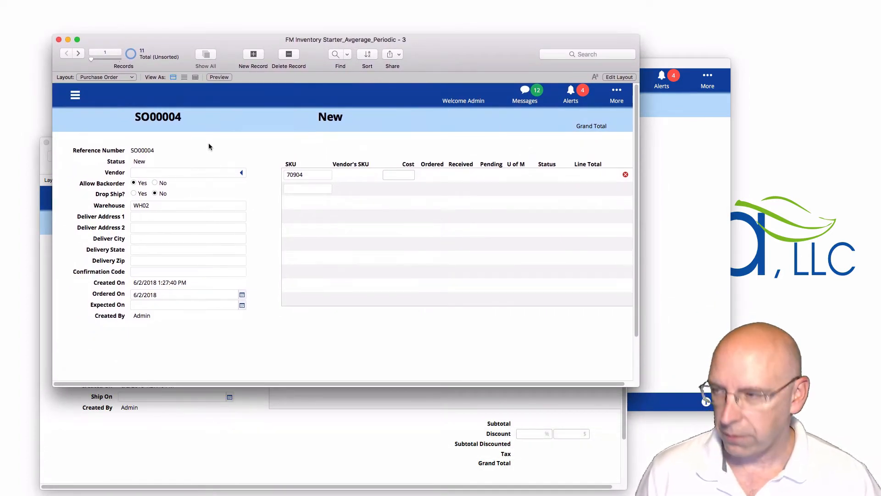
# Step: Restrict the Purchase Order window to purchase orders by finding reference numbers matching "po*"
pyautogui.press('super+f')
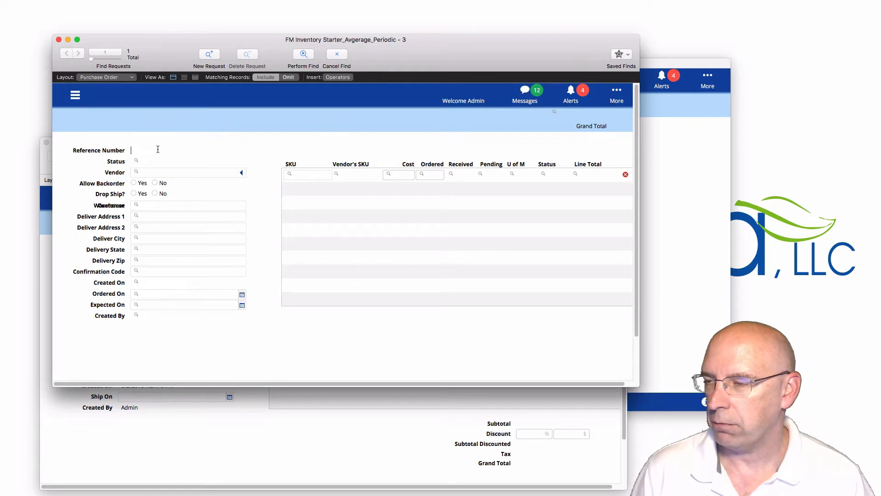
pyautogui.write('po*')
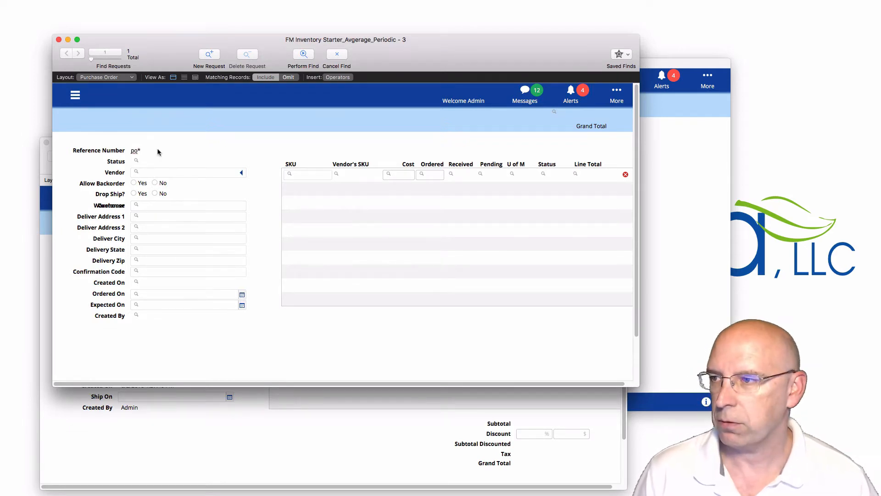
pyautogui.press('Return')
# Step: Restrict the Sales Order window to sales orders by finding reference numbers matching "SO*"
pyautogui.click(188, 453)
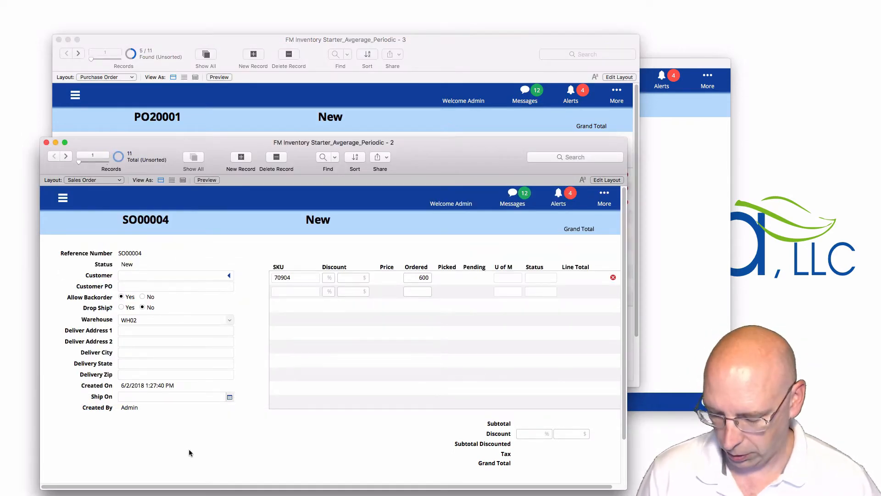
pyautogui.press('super+f')
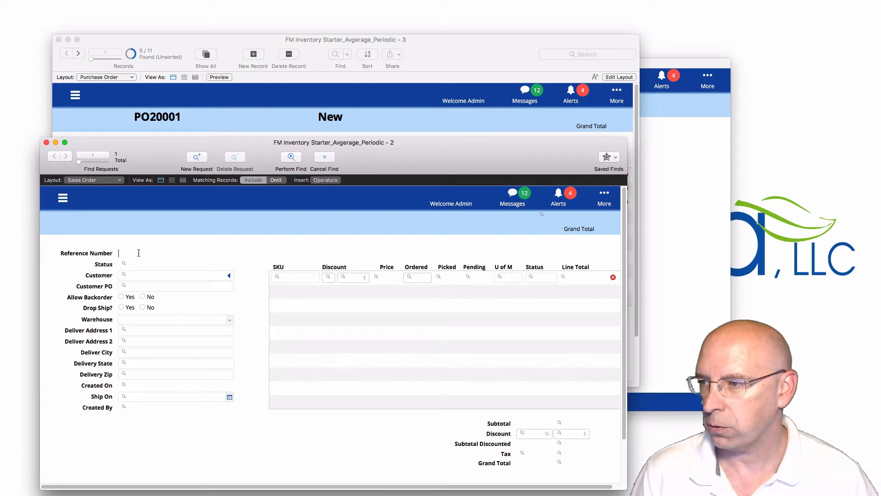
pyautogui.write('SO*')
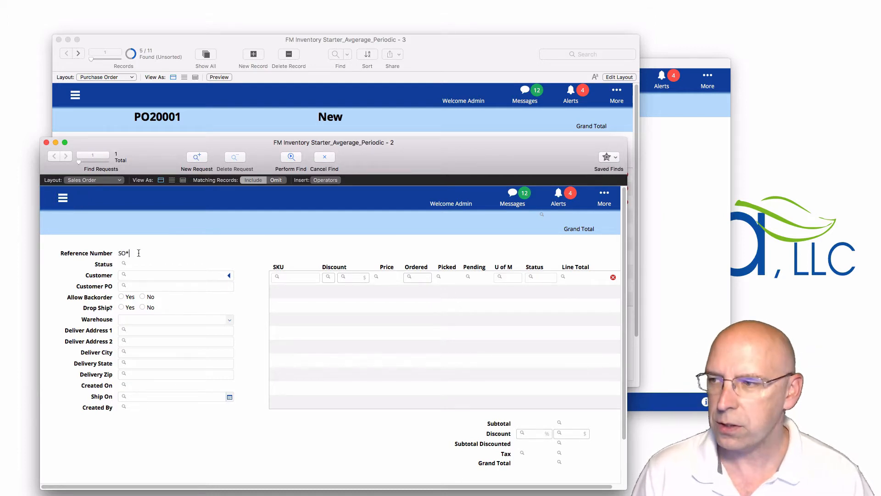
pyautogui.press('Return')
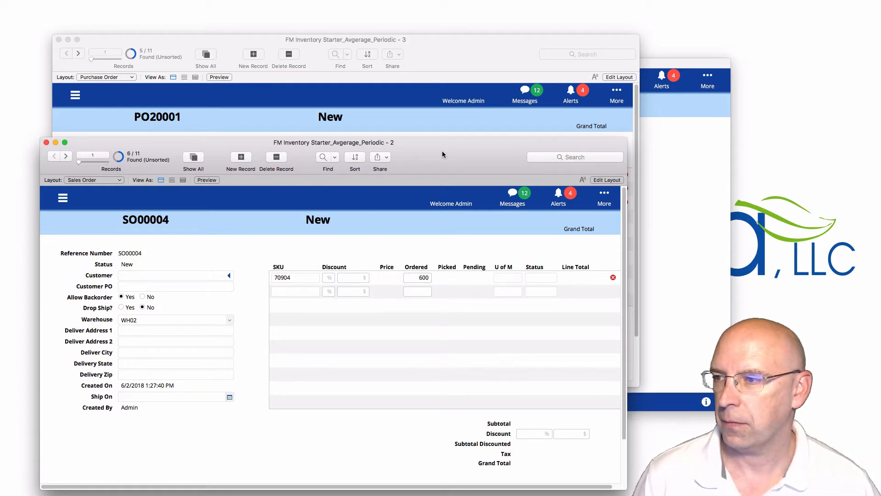
# Step: Review the purchase order, item valuation log, transaction and sales order windows by bringing each to the front in turn
pyautogui.click(614, 0)
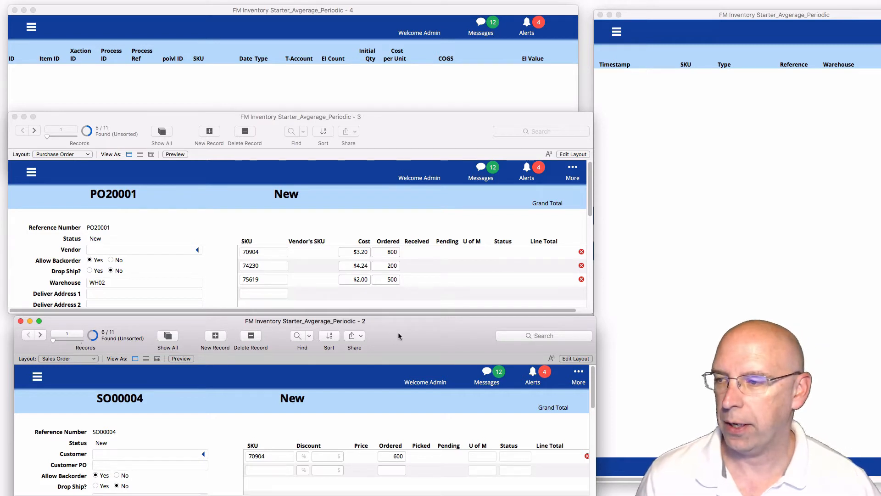
pyautogui.click(392, 131)
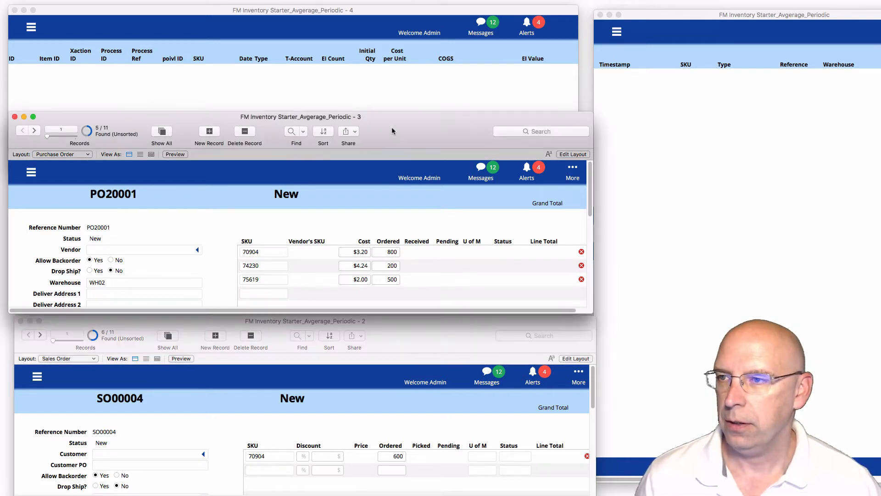
pyautogui.click(391, 88)
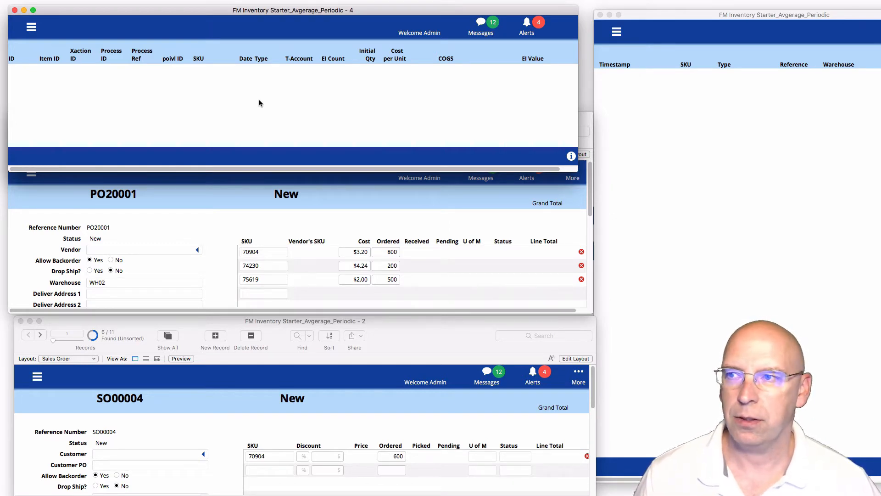
pyautogui.click(650, 104)
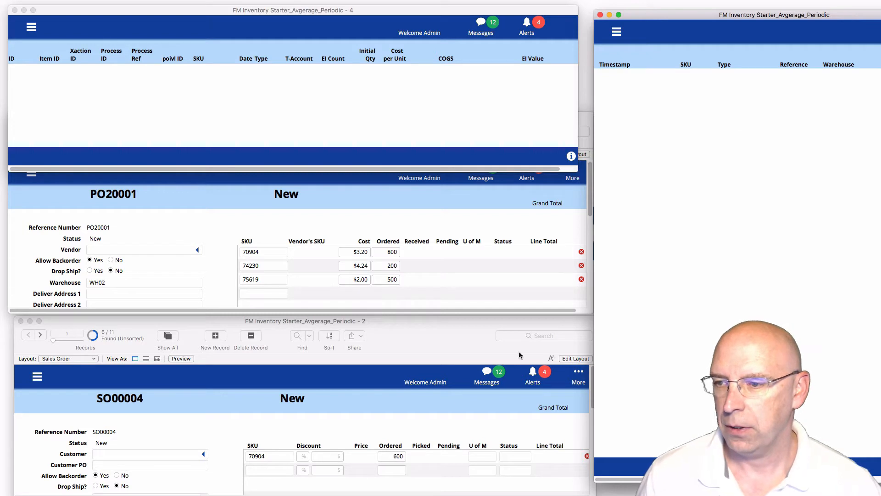
pyautogui.click(419, 430)
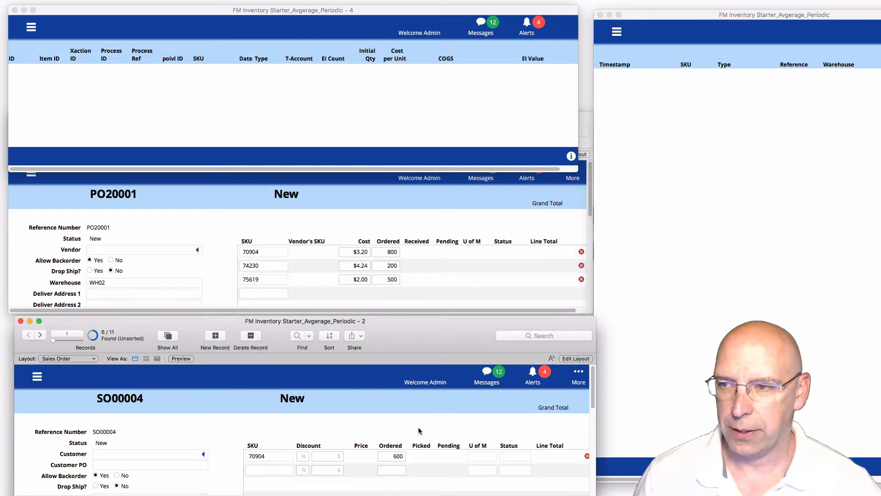
# Step: Re-enter the ordered quantities on the first purchase order: 800 for SKU 70904, 200 for 74230 and 500 for 75619, and commit the record
pyautogui.click(439, 207)
pyautogui.click(395, 251)
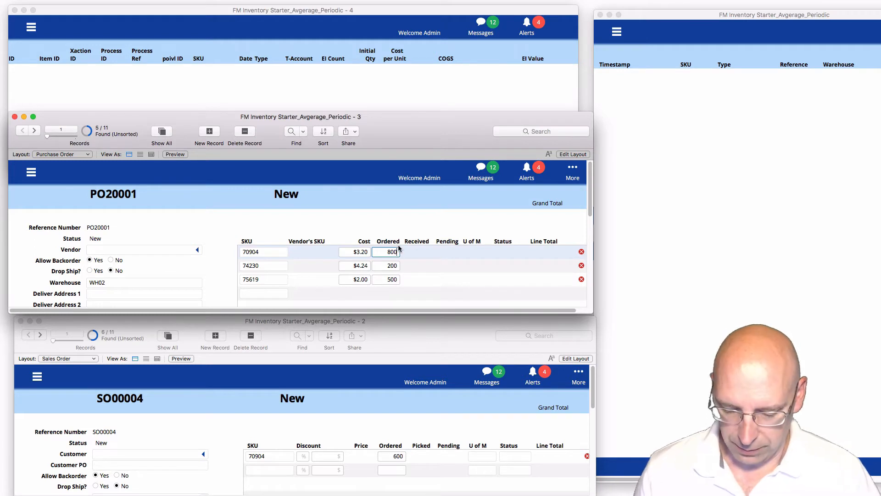
pyautogui.click(396, 266)
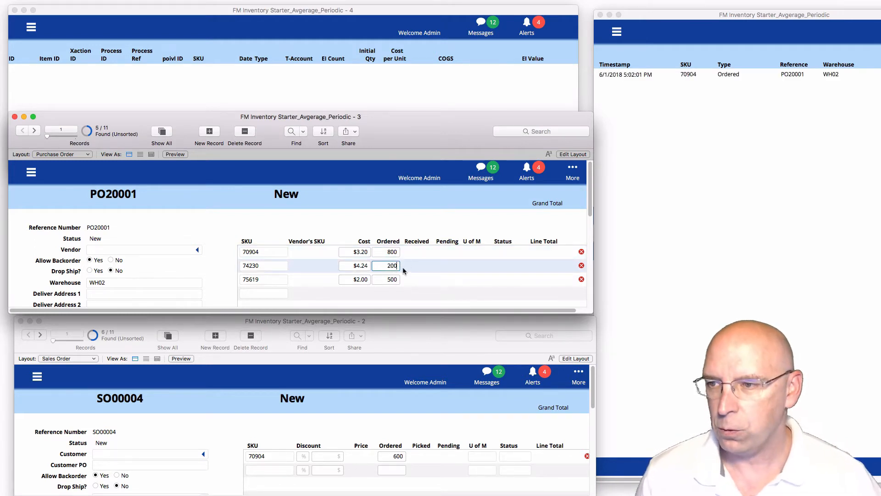
pyautogui.click(397, 280)
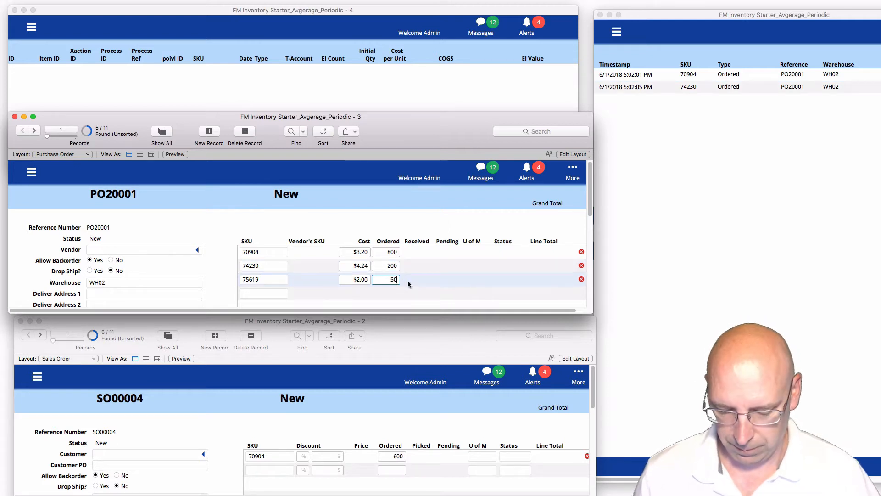
pyautogui.click(419, 231)
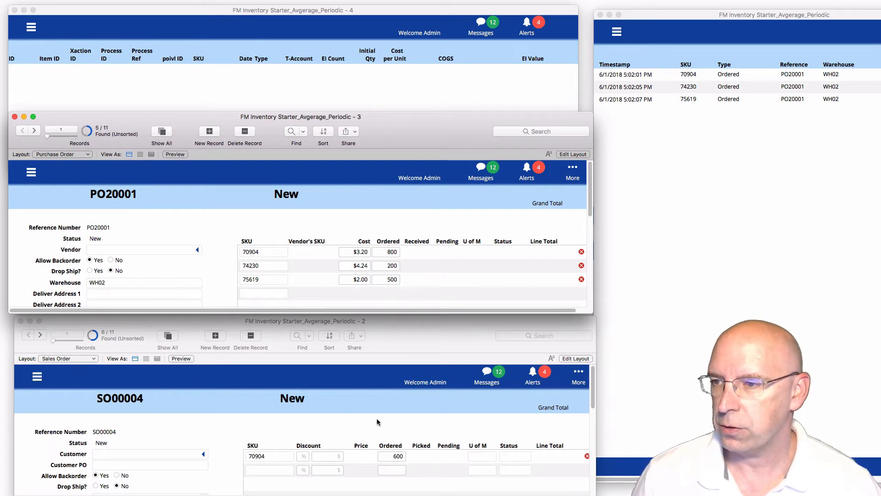
# Step: Re-enter the ordered quantity of 600 for SKU 70904 on the first sales order and commit the record
pyautogui.click(410, 408)
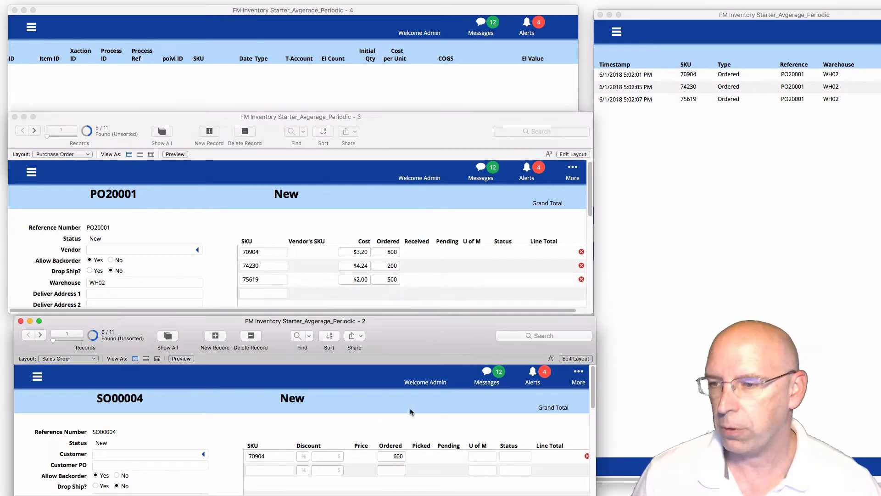
pyautogui.click(403, 455)
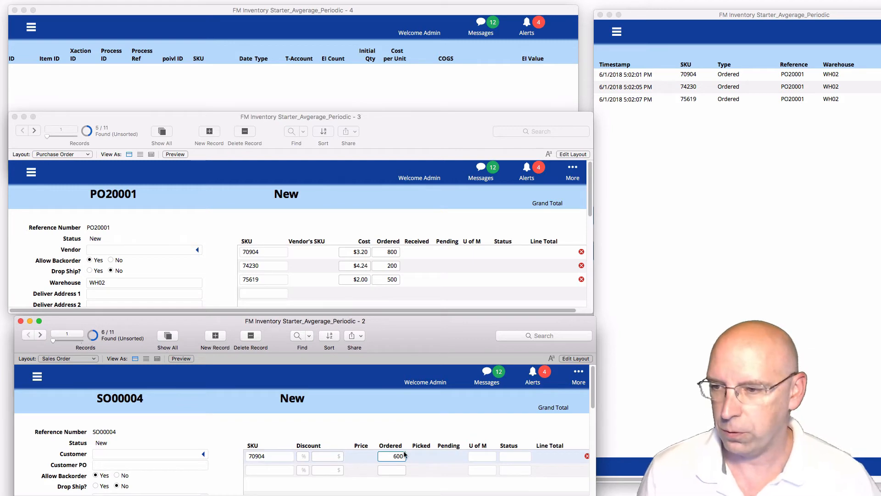
pyautogui.click(409, 420)
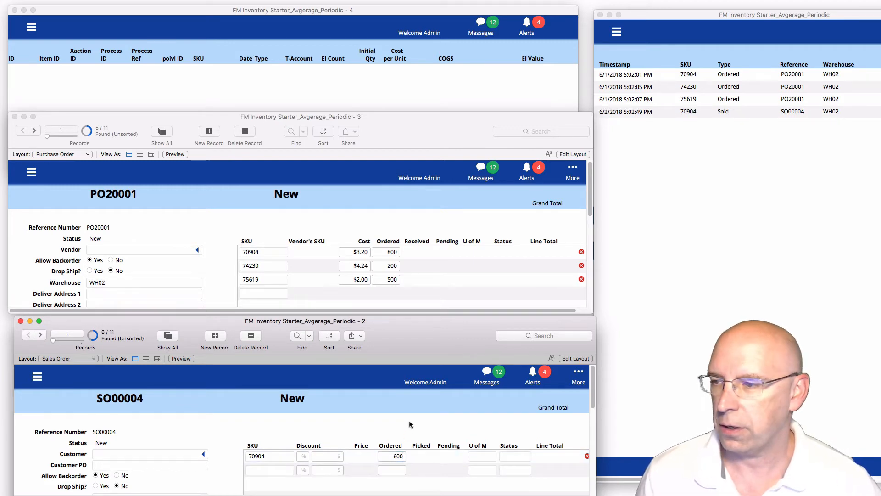
# Step: Go to the second purchase order and re-enter ordered quantities of 2200 for SKU 70904, 300 for 74230 and 450 for 75619
pyautogui.click(165, 210)
pyautogui.click(35, 131)
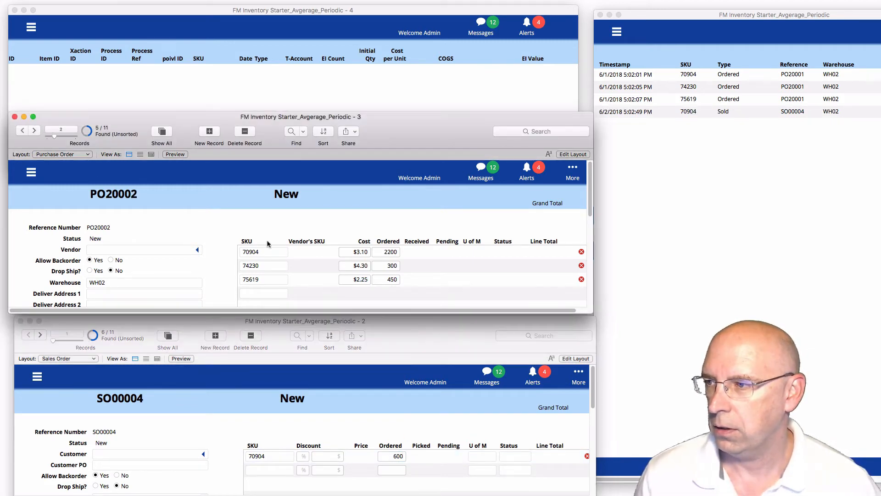
pyautogui.click(392, 252)
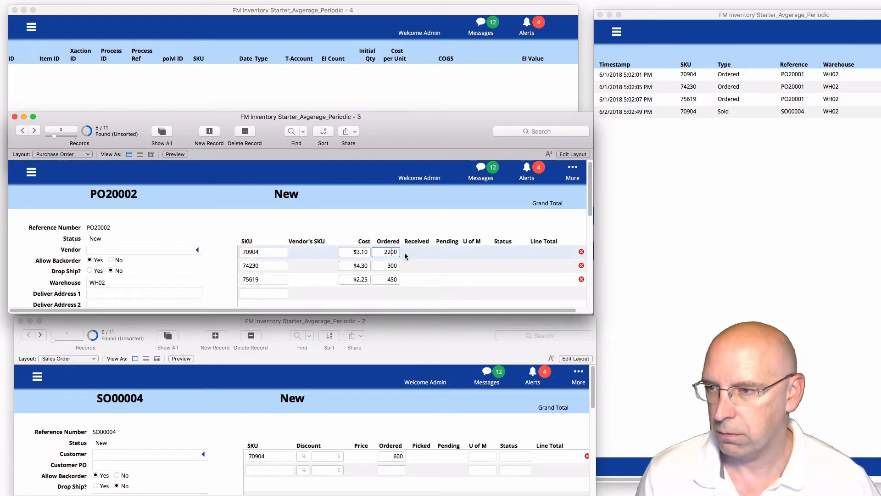
pyautogui.click(399, 265)
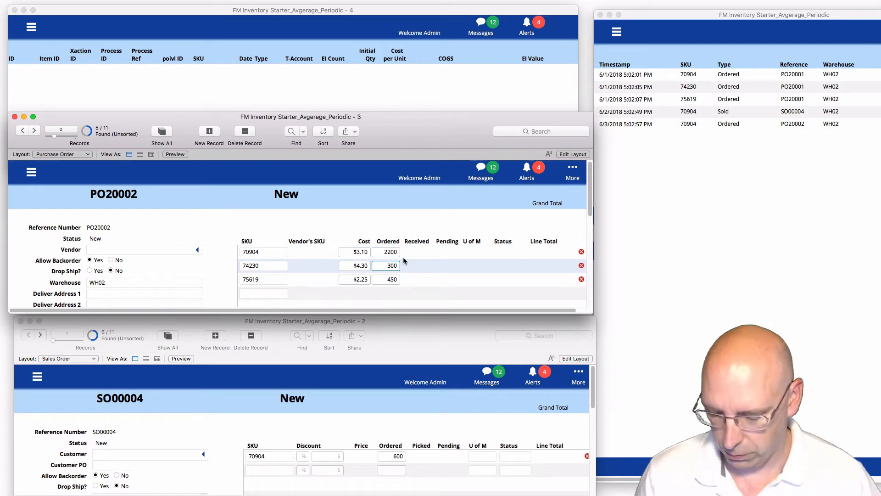
pyautogui.click(402, 281)
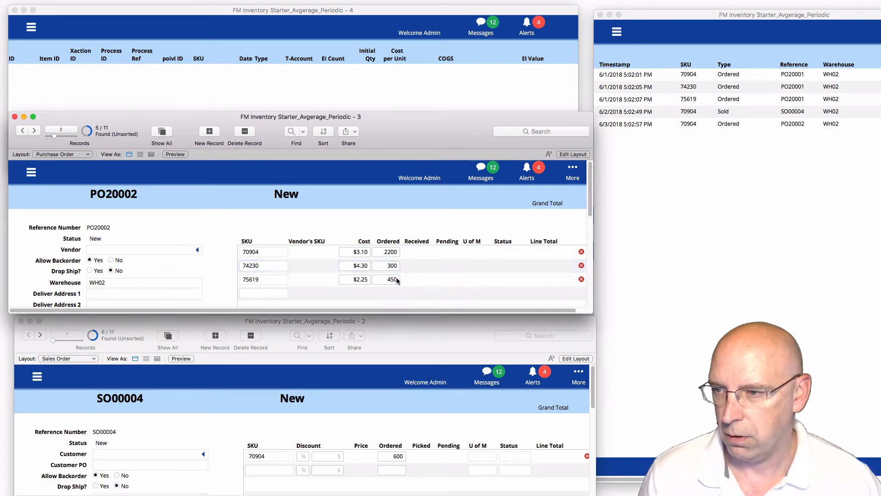
pyautogui.write('0')
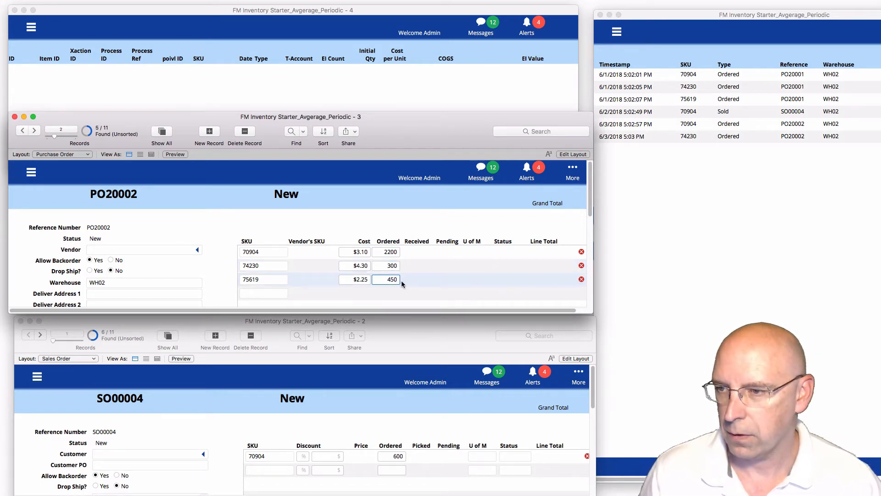
pyautogui.click(250, 231)
# Step: Go to the second sales order, re-enter the ordered quantity of 1600 for SKU 70904, and commit the record
pyautogui.click(239, 385)
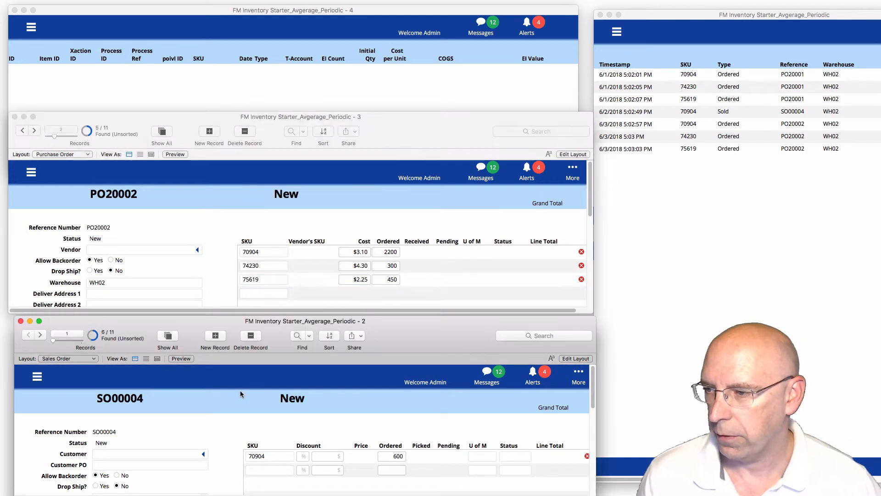
pyautogui.click(41, 335)
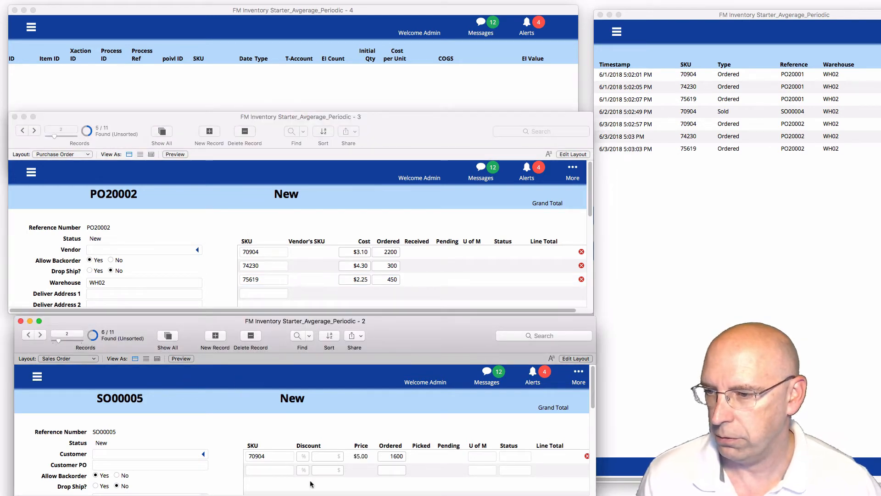
pyautogui.click(402, 457)
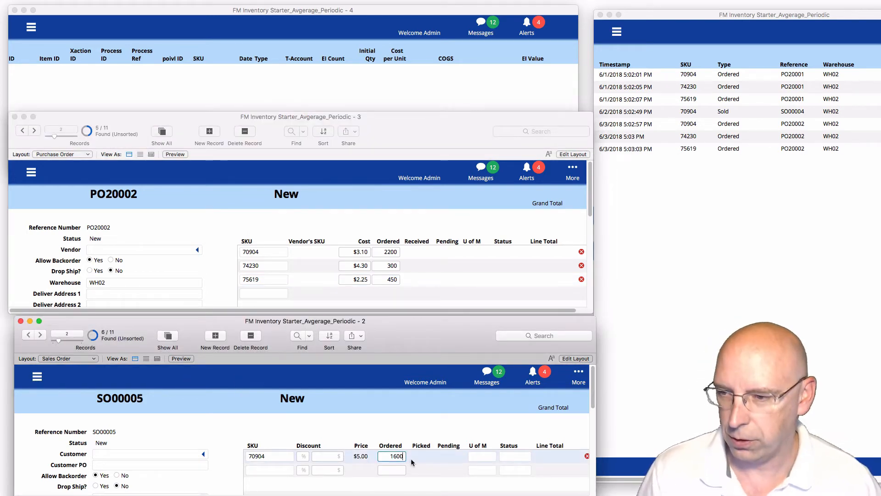
pyautogui.click(416, 429)
# Step: Re-enter the ordered quantity of 1200 for SKU 70904 on the third purchase order, and advance to the fourth purchase order
pyautogui.click(34, 130)
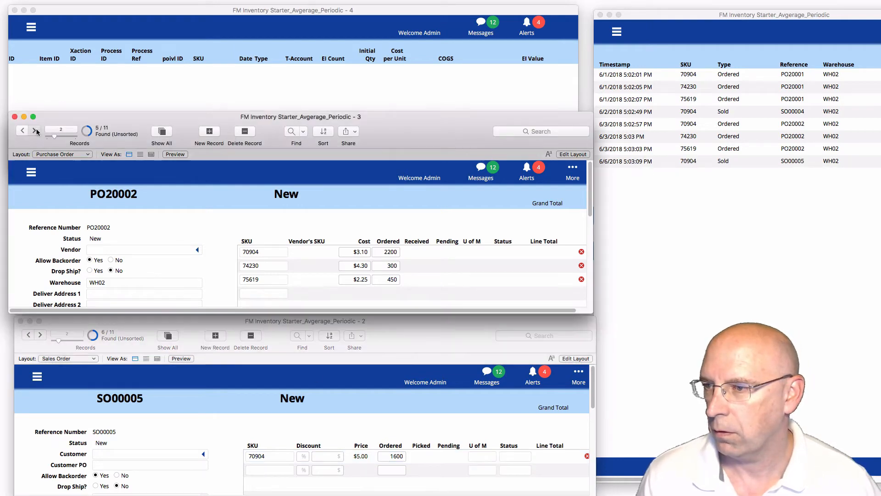
pyautogui.click(34, 131)
pyautogui.click(397, 254)
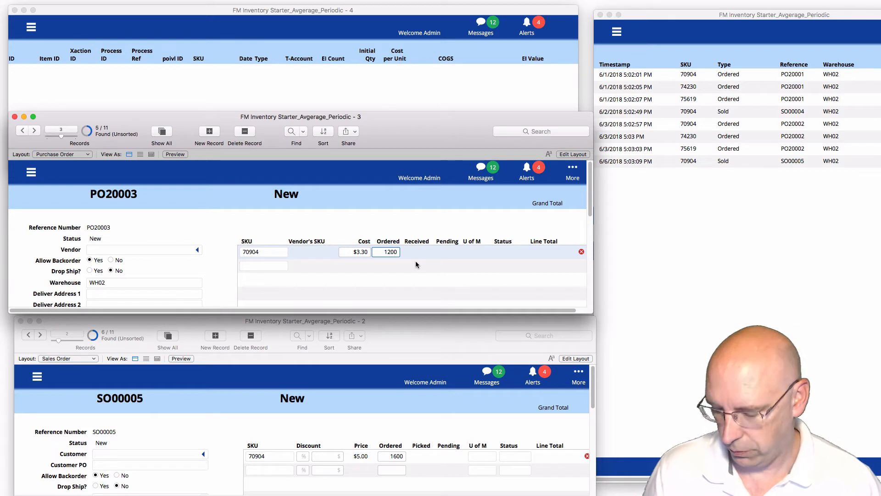
pyautogui.click(415, 261)
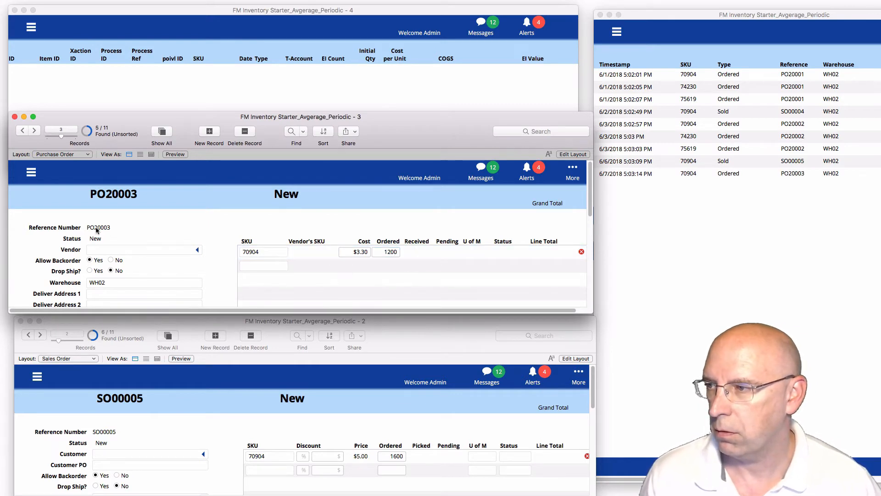
pyautogui.click(34, 130)
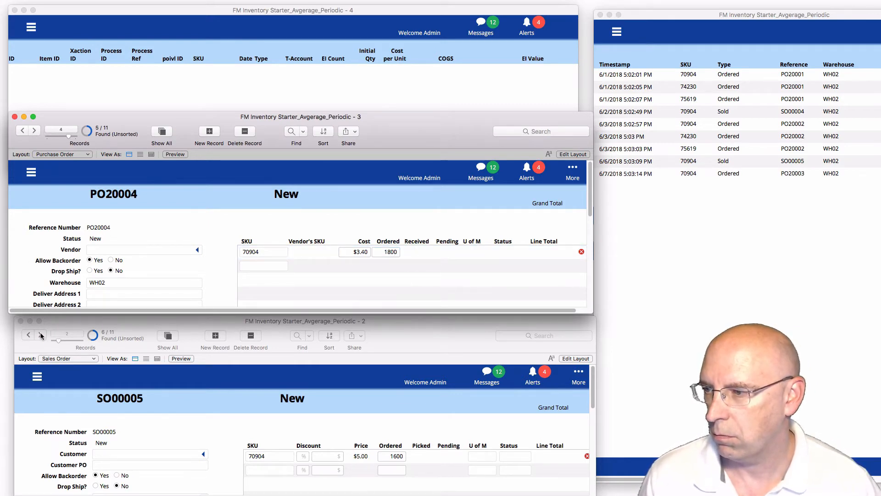
# Step: Go to the third sales order and re-enter ordered quantities of 1000 for SKU 70904, 150 for 74230 and 400 for 75619
pyautogui.click(41, 336)
pyautogui.click(402, 455)
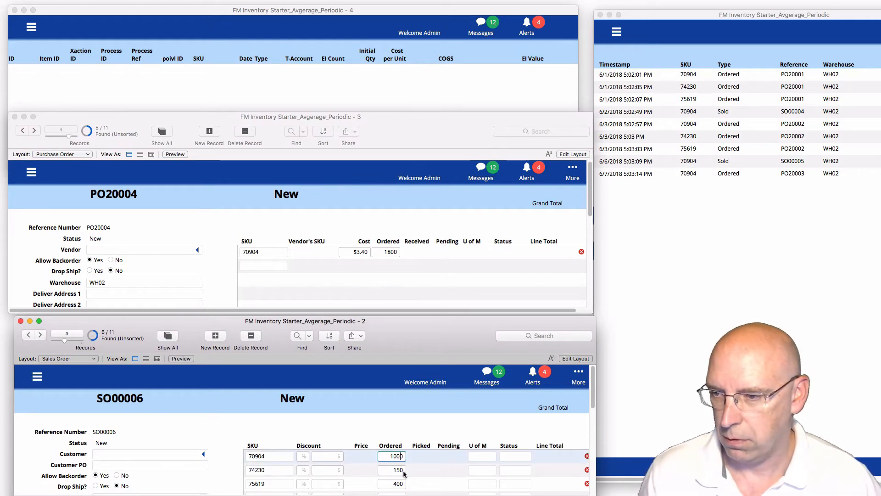
pyautogui.click(406, 475)
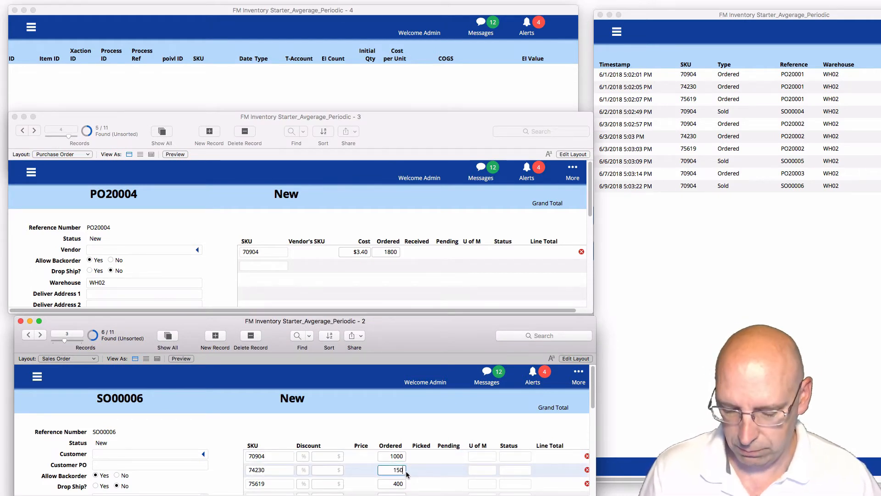
pyautogui.click(406, 488)
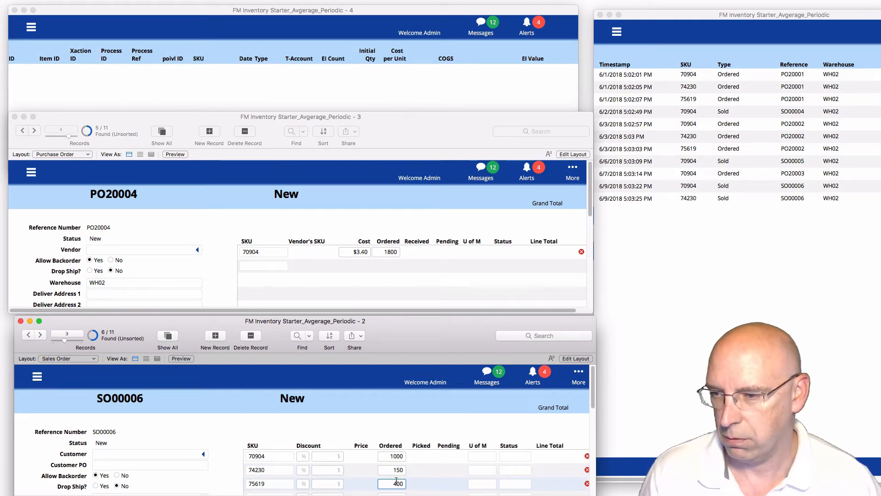
pyautogui.press('Tab')
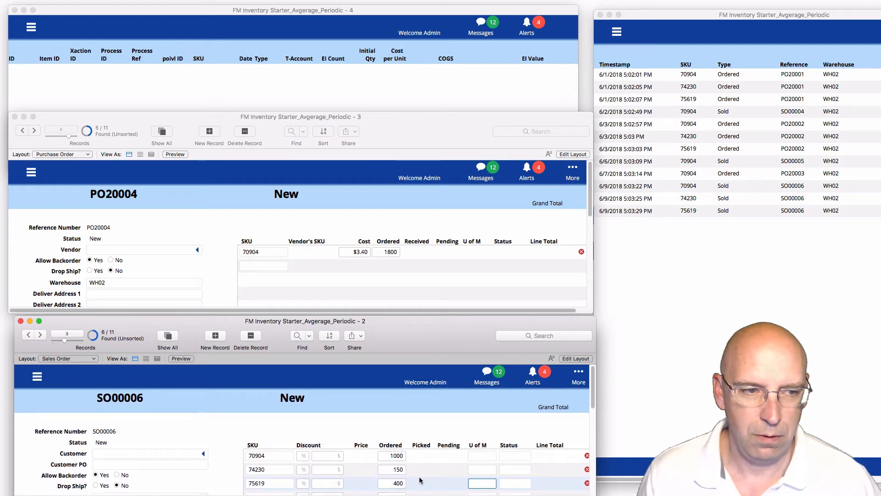
# Step: Go to the fourth sales order, re-enter the ordered quantity of 400 for SKU 70904, and commit the record
pyautogui.click(44, 334)
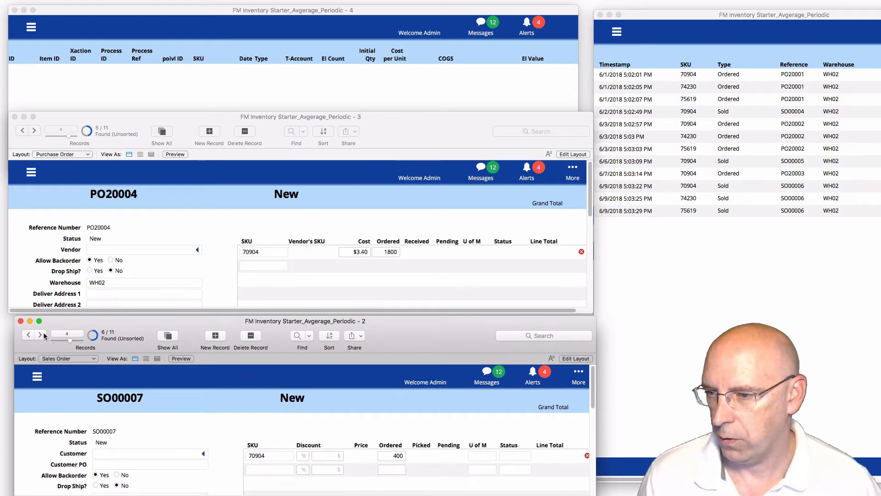
pyautogui.click(403, 455)
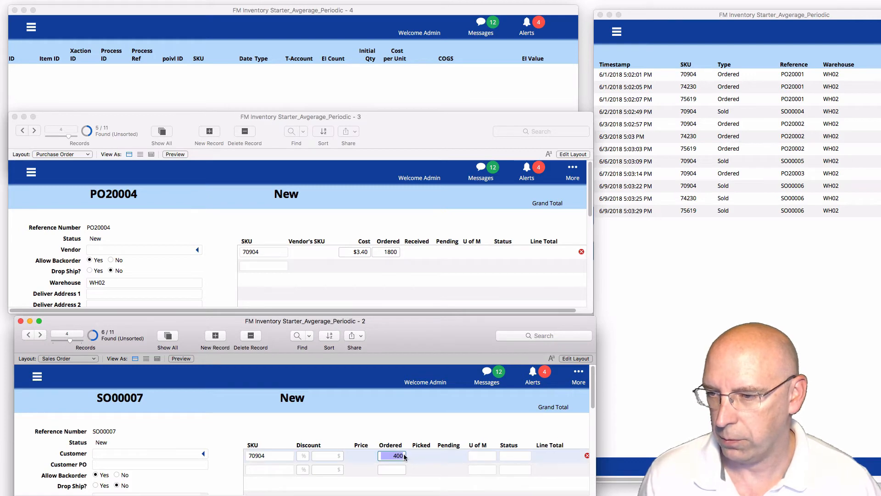
pyautogui.click(404, 456)
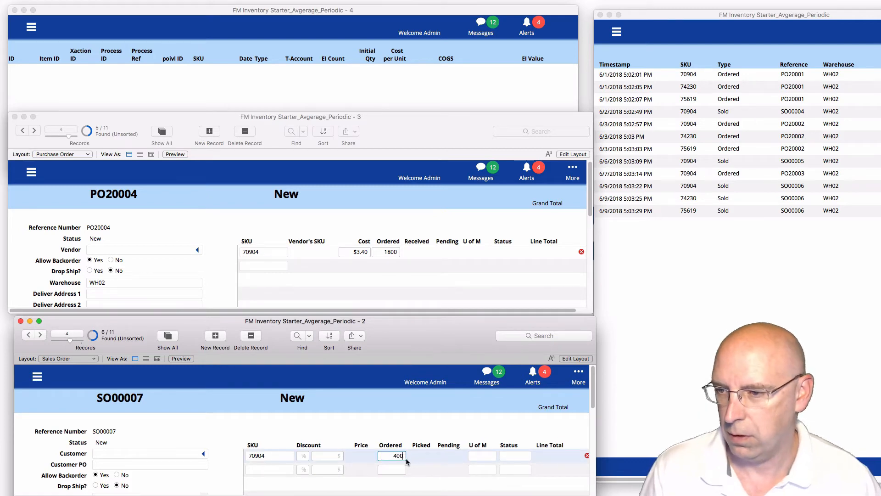
pyautogui.click(414, 436)
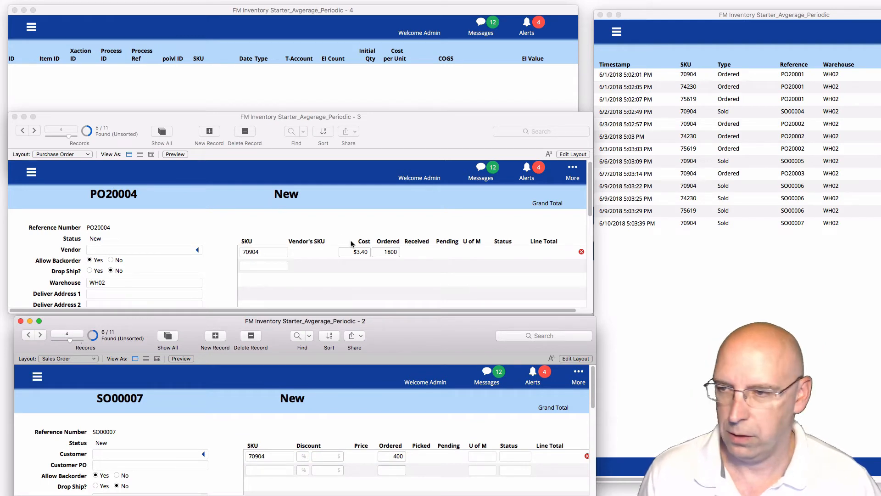
# Step: Re-enter the ordered quantity of 1800 for SKU 70904 on the fourth purchase order, and advance to the fifth purchase order
pyautogui.click(398, 255)
pyautogui.click(400, 256)
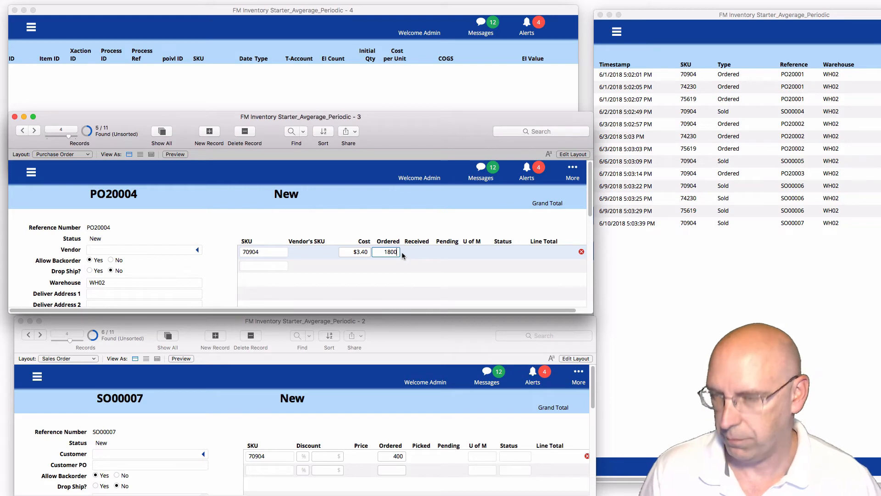
pyautogui.click(404, 252)
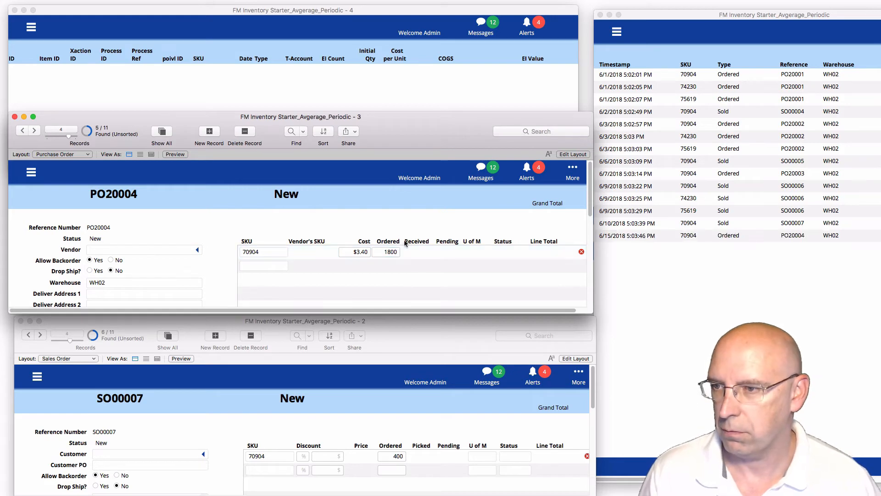
pyautogui.click(35, 131)
# Step: Go to the fifth sales order and re-enter ordered quantities of 1400 for SKU 70904, 325 for 74230 and 550 for 75619
pyautogui.click(388, 414)
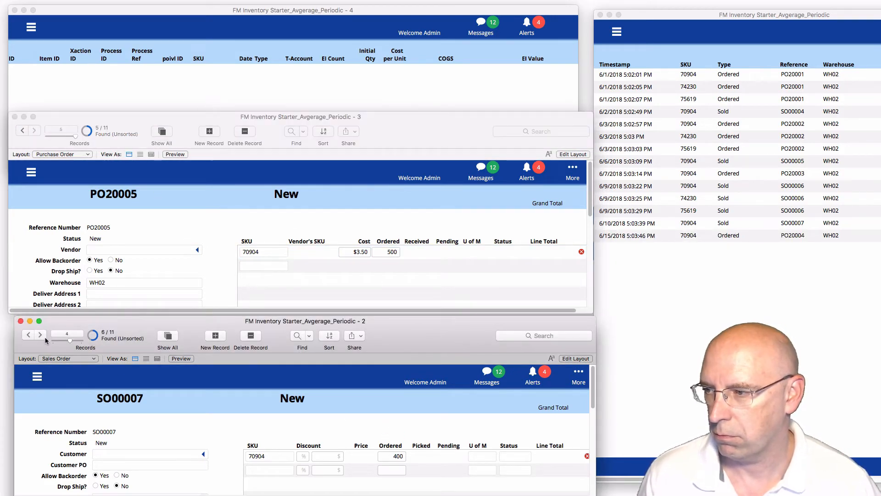
pyautogui.click(41, 335)
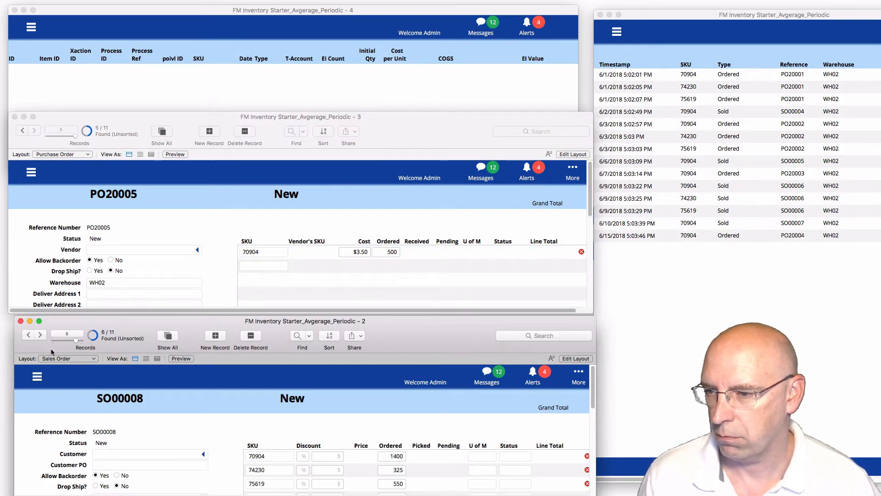
pyautogui.click(405, 457)
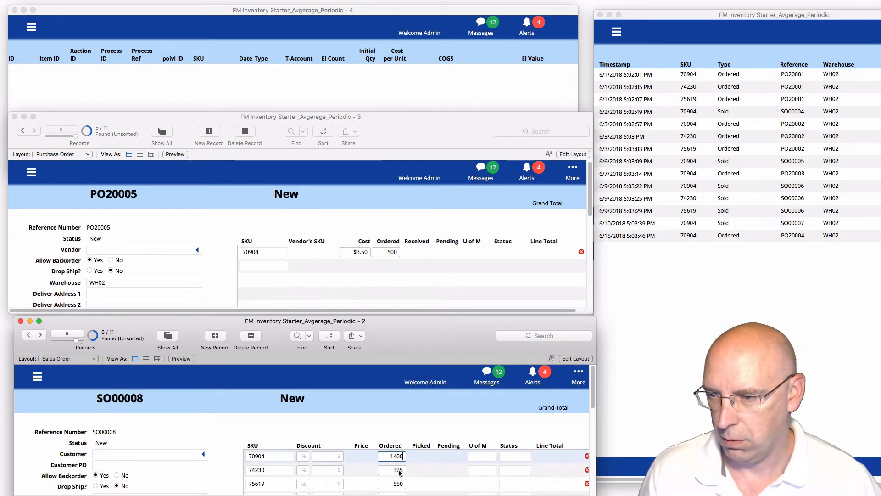
pyautogui.click(397, 470)
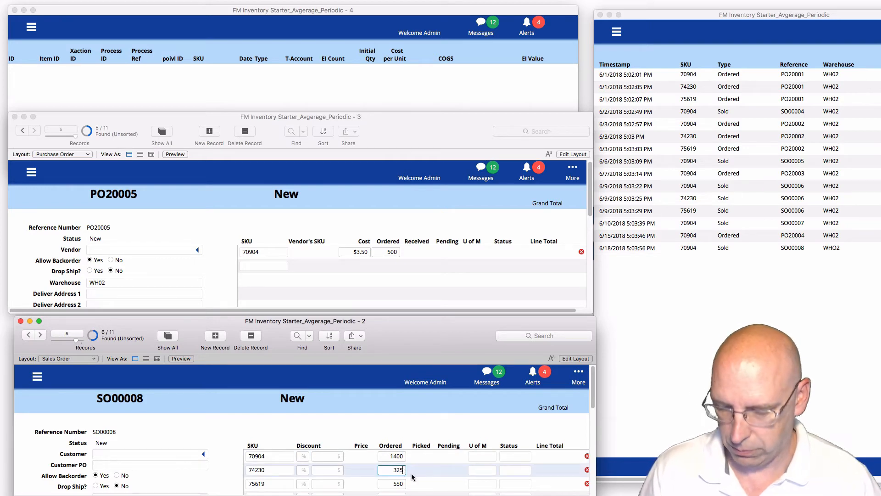
pyautogui.click(406, 484)
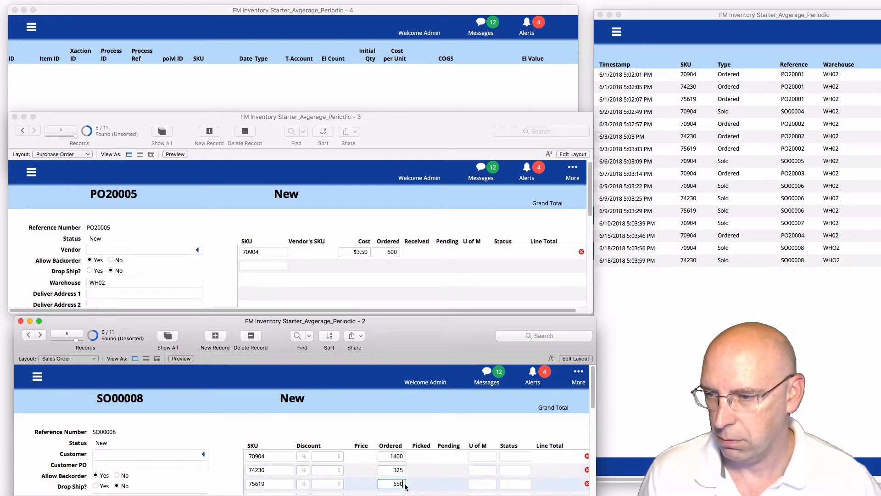
pyautogui.click(435, 428)
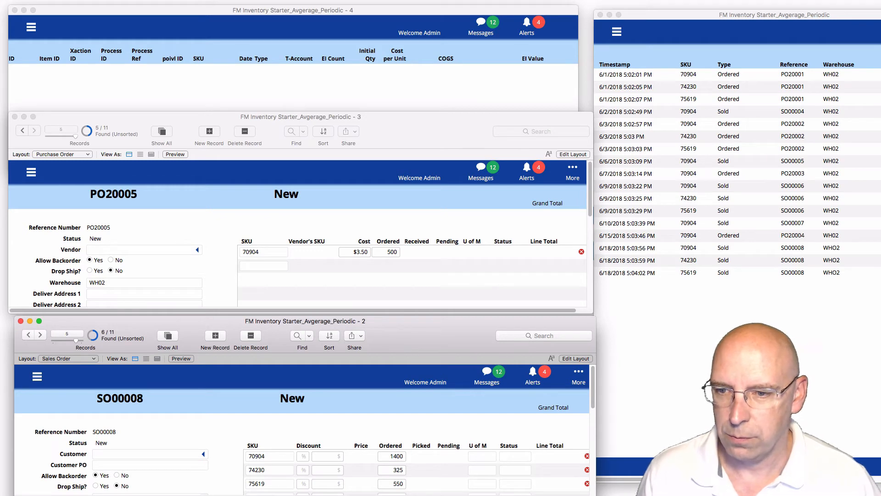
# Step: Check the transaction log's remaining columns, and re-enter the ordered quantity of 500 for SKU 70904 on purchase order PO20005
pyautogui.moveTo(737, 480); pyautogui.dragTo(876, 481)
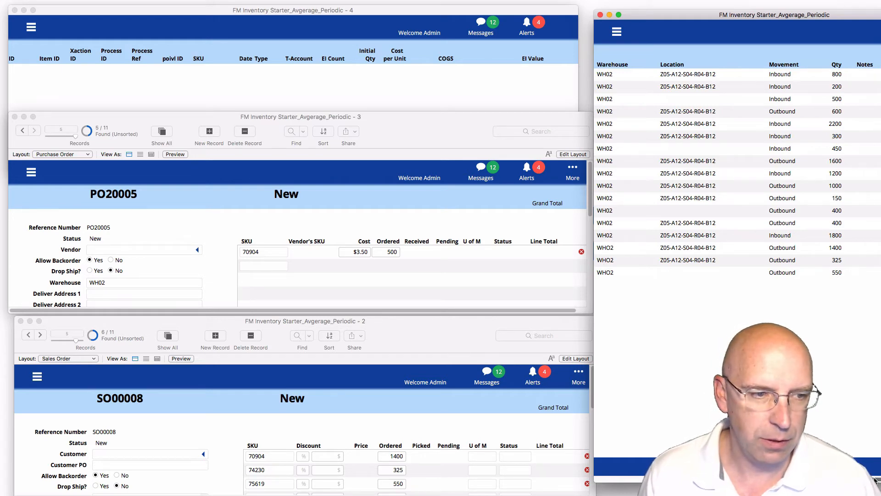
pyautogui.moveTo(875, 480); pyautogui.dragTo(734, 480)
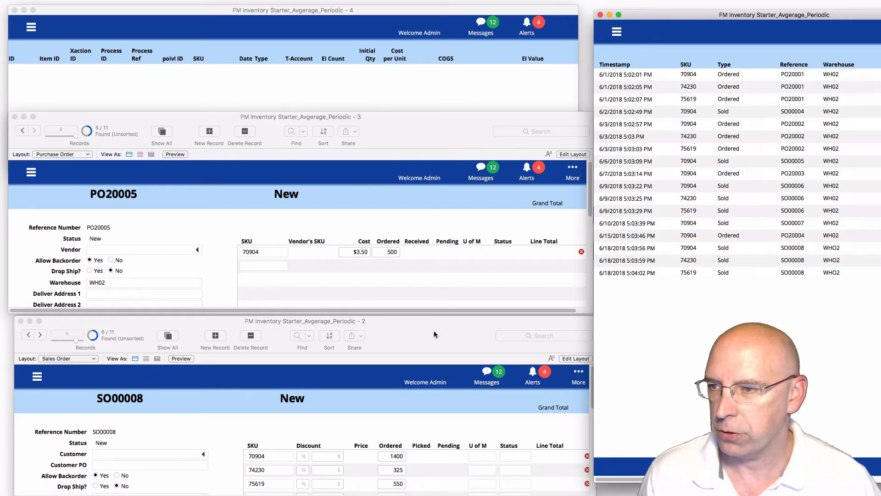
pyautogui.click(371, 214)
pyautogui.click(399, 253)
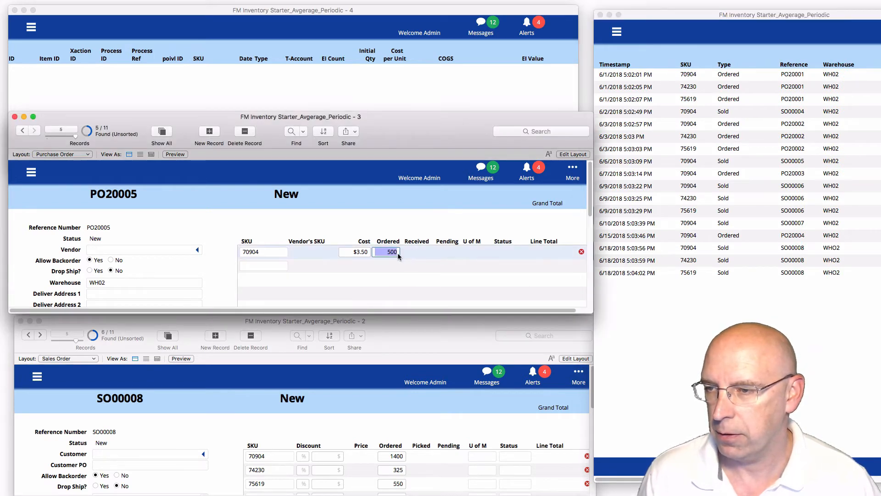
pyautogui.click(397, 255)
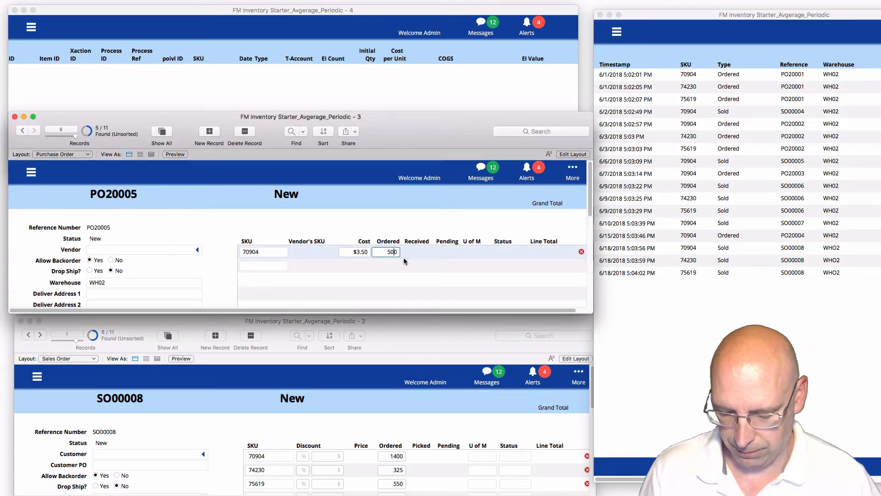
pyautogui.press('KP_Enter')
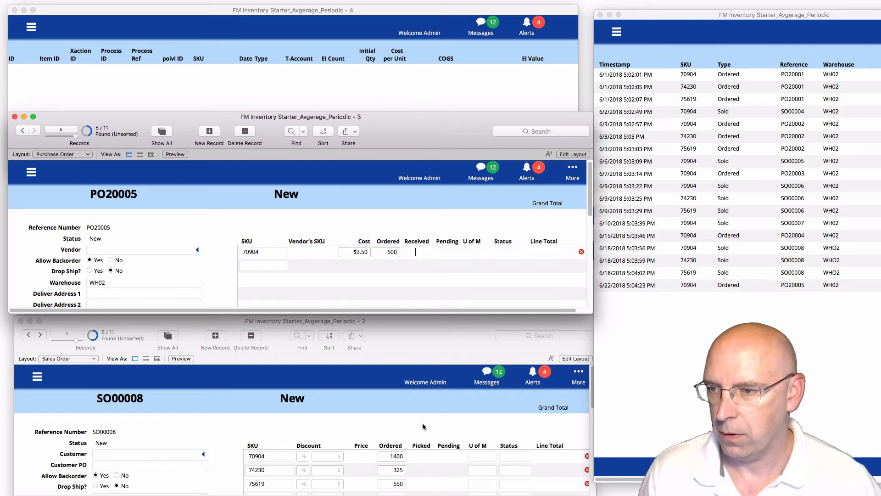
# Step: Go to the sixth sales order, re-enter the ordered quantity of 200 for SKU 70904, and commit the record
pyautogui.click(226, 386)
pyautogui.click(42, 335)
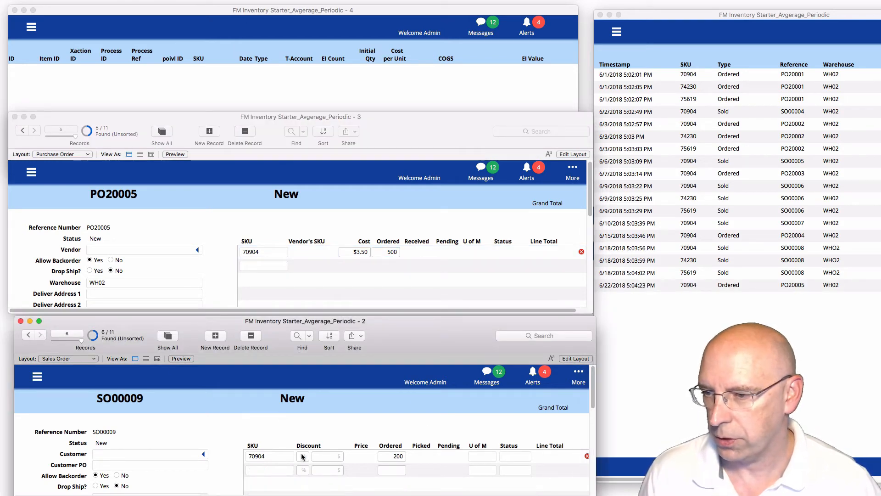
pyautogui.click(403, 458)
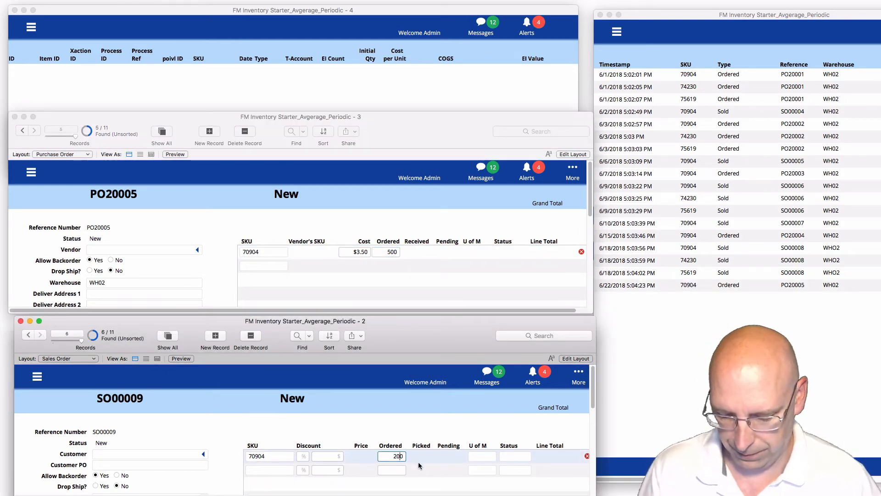
pyautogui.click(511, 423)
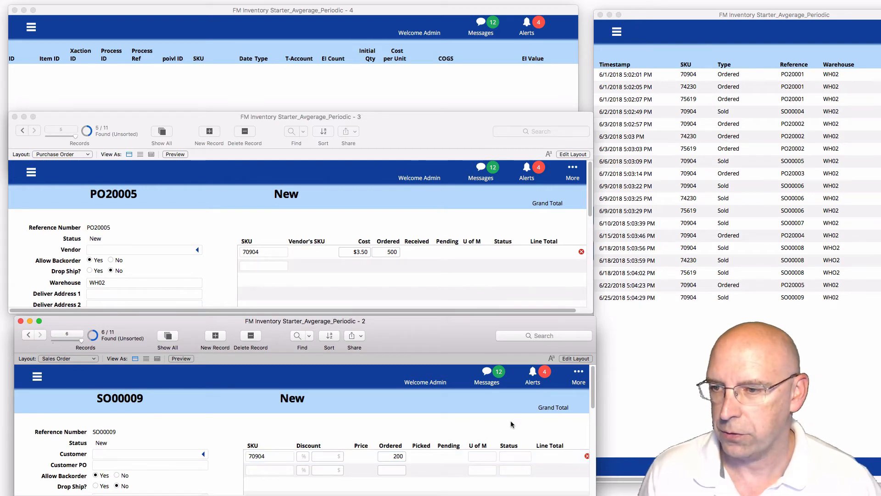
# Step: Bring the transaction log window forward, and move and widen it to show every column from Timestamp to Notes
pyautogui.click(672, 339)
pyautogui.moveTo(728, 16); pyautogui.dragTo(395, 0)
pyautogui.moveTo(621, 465); pyautogui.dragTo(852, 471)
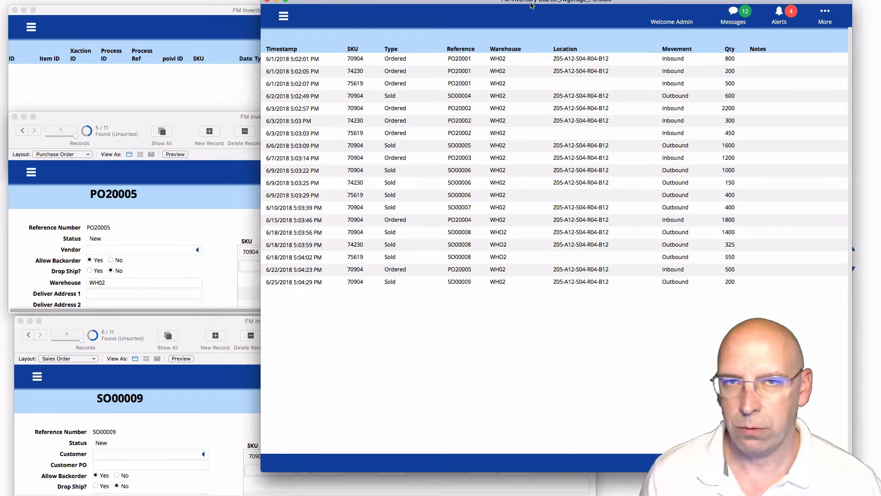
pyautogui.moveTo(532, 5); pyautogui.dragTo(572, 74)
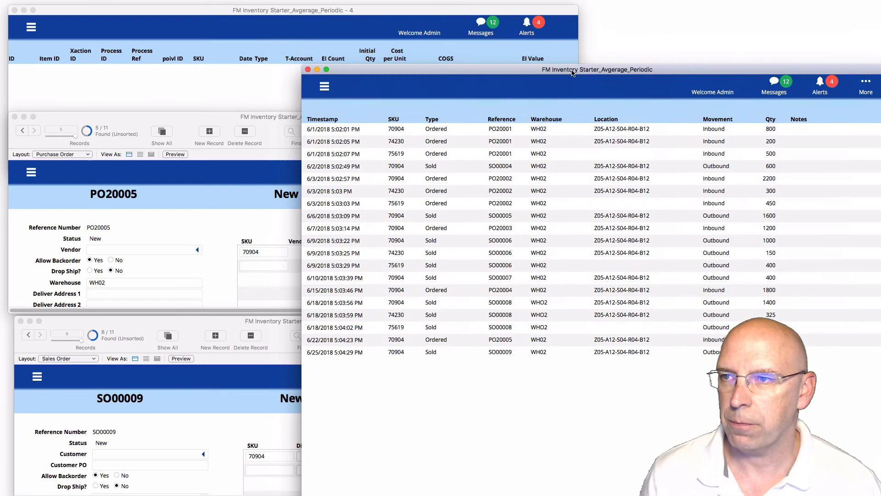
# Step: Bring the empty item value log window to the front and enlarge it to make room for its records
pyautogui.click(262, 99)
pyautogui.moveTo(577, 170); pyautogui.dragTo(651, 426)
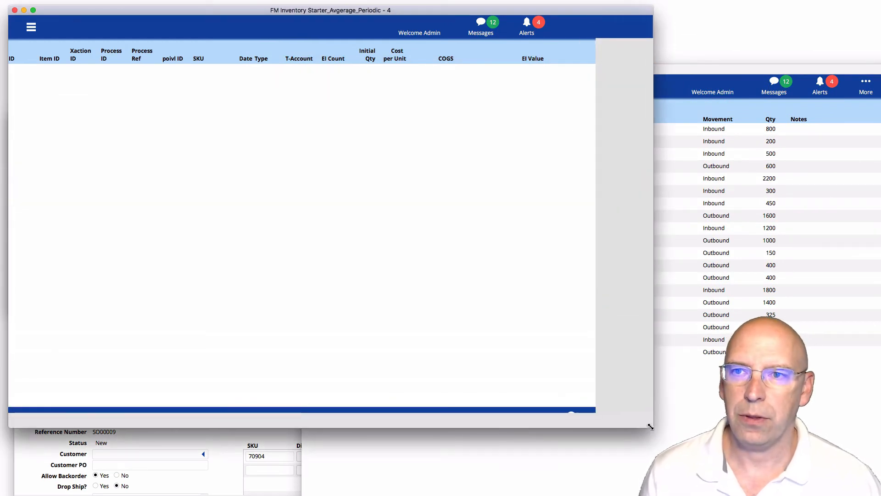
pyautogui.moveTo(650, 426); pyautogui.dragTo(605, 444)
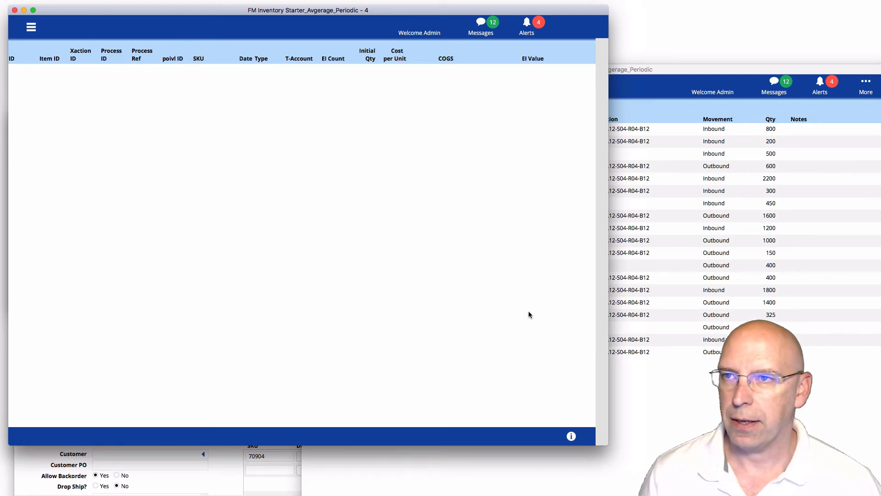
# Step: Run the script "create itemValLog record (multiple)" from the Script Workspace, and close the workspace
pyautogui.click(614, 0)
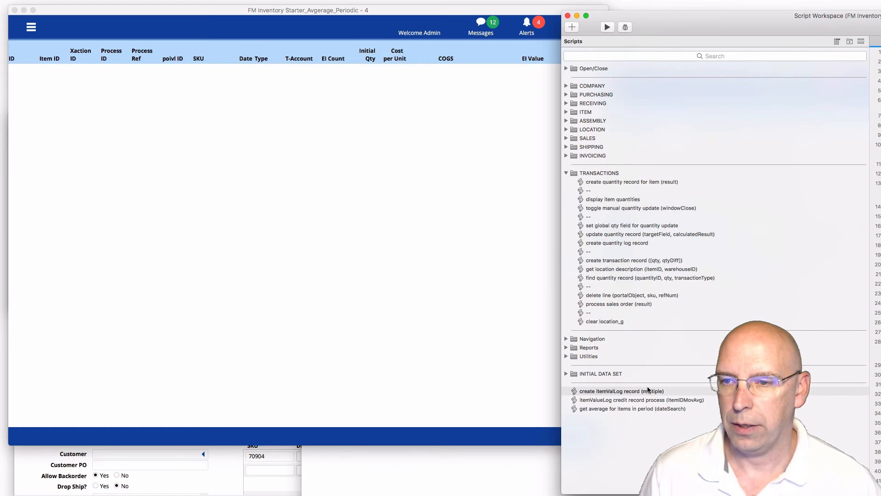
pyautogui.click(648, 391)
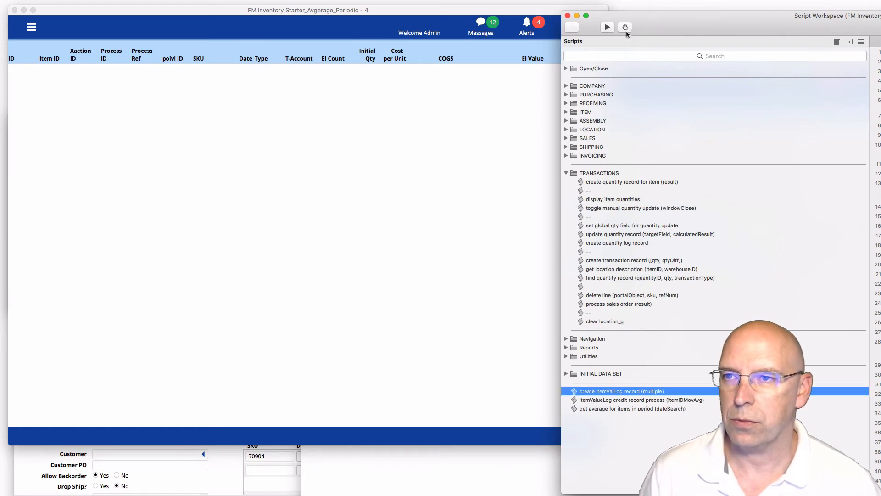
pyautogui.click(607, 29)
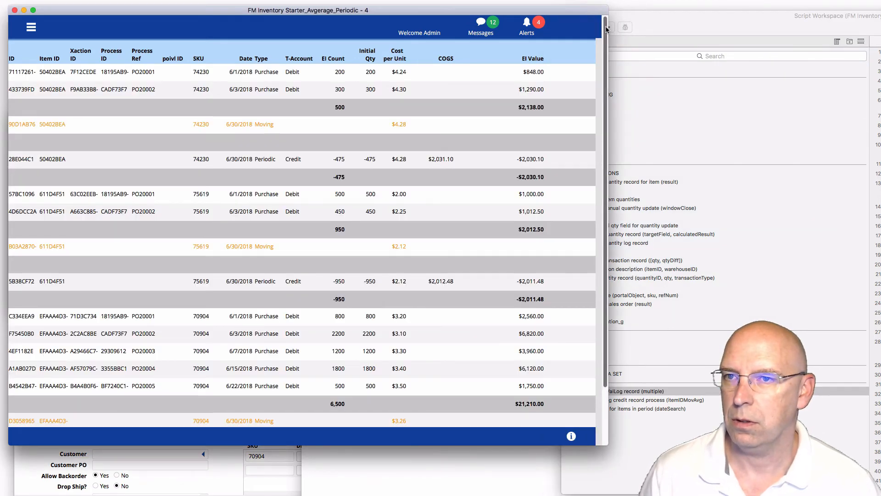
pyautogui.moveTo(742, 25); pyautogui.dragTo(791, 26)
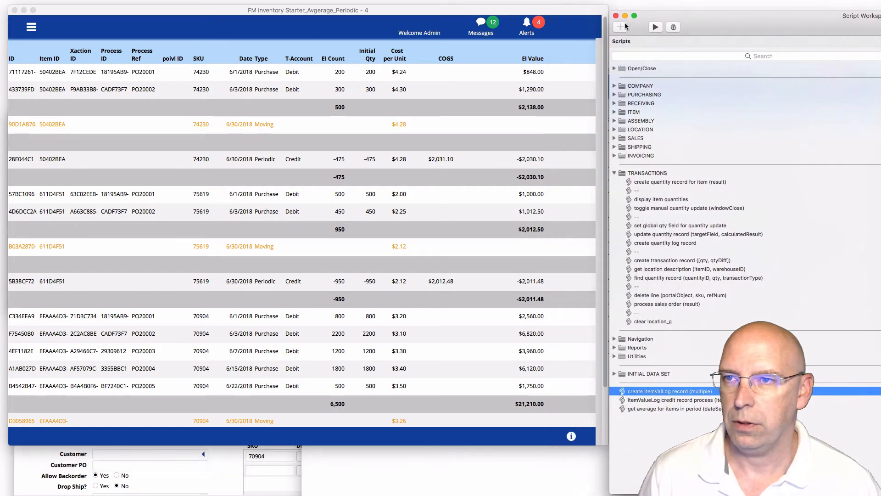
pyautogui.click(617, 16)
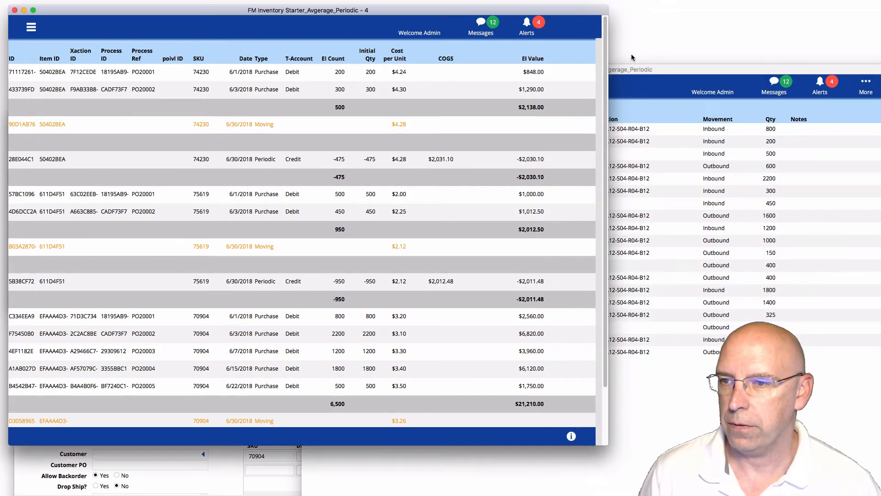
# Step: Close the transaction log, sales order and purchase order windows, and center the item value log window on the desktop
pyautogui.click(650, 78)
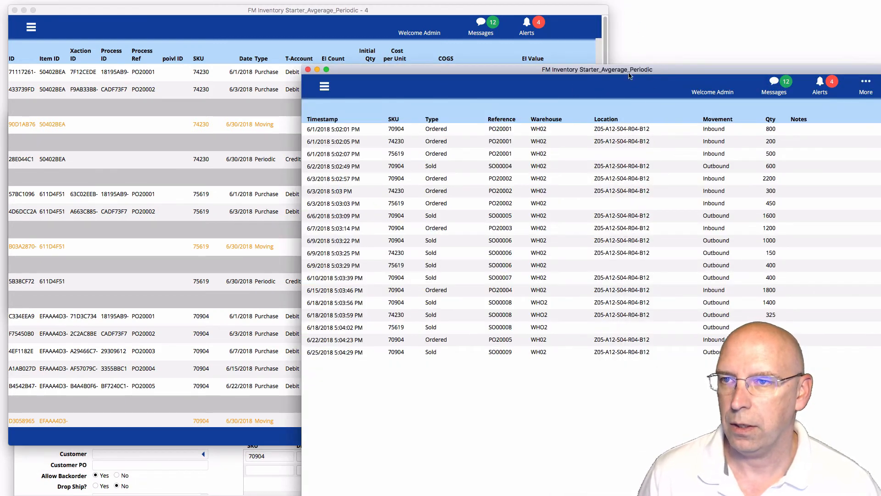
pyautogui.click(308, 69)
pyautogui.click(235, 475)
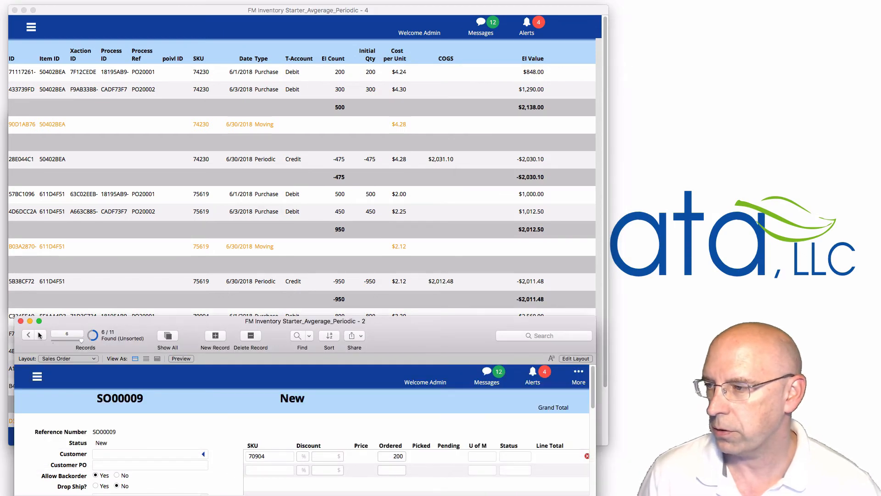
pyautogui.click(18, 322)
pyautogui.moveTo(228, 10); pyautogui.dragTo(440, 10)
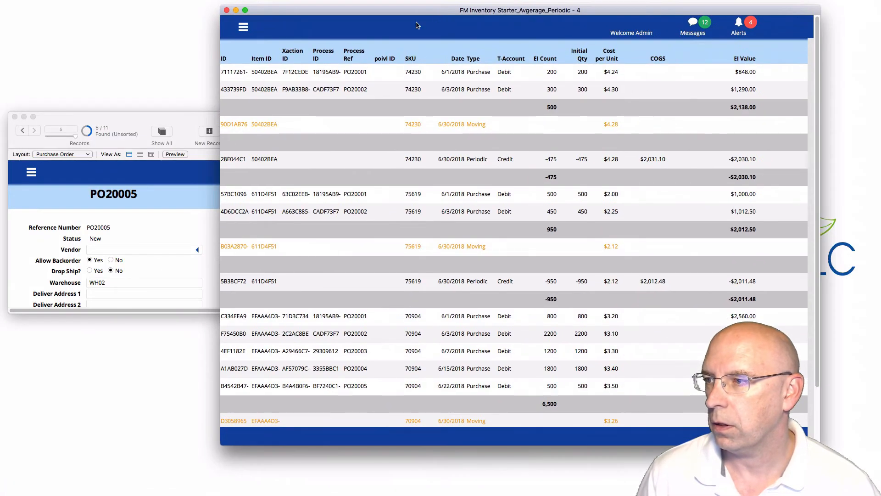
pyautogui.click(15, 116)
pyautogui.moveTo(508, 14); pyautogui.dragTo(424, 15)
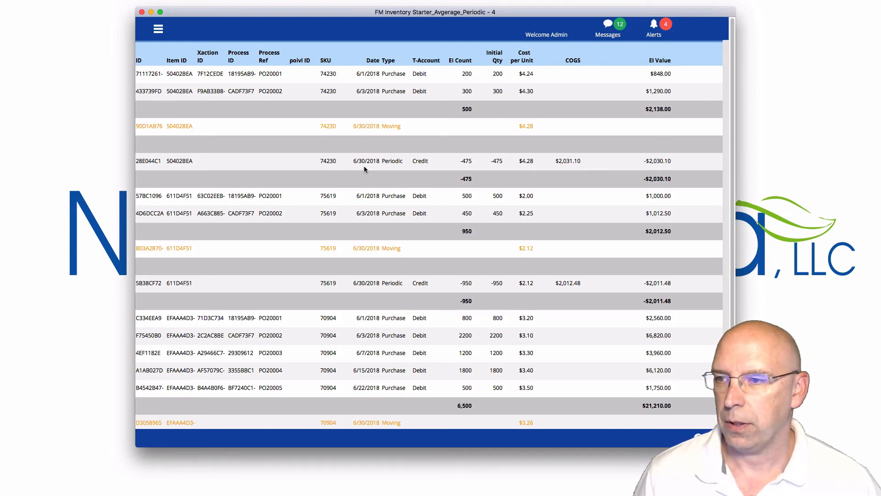
# Step: Find the item value log records for SKU 70904 and sort them to display the subtotal rows
pyautogui.scroll(-3, 367, 172)
pyautogui.scroll(-1, 367, 174)
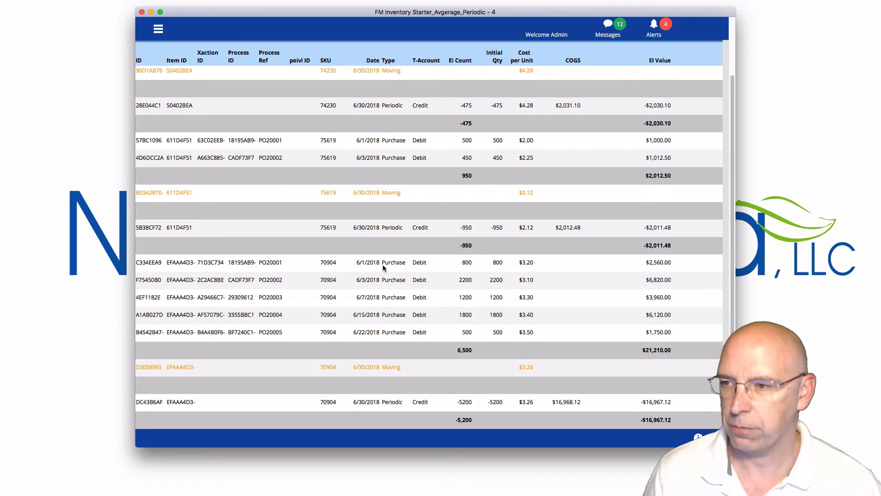
pyautogui.press('super+f')
pyautogui.click(331, 73)
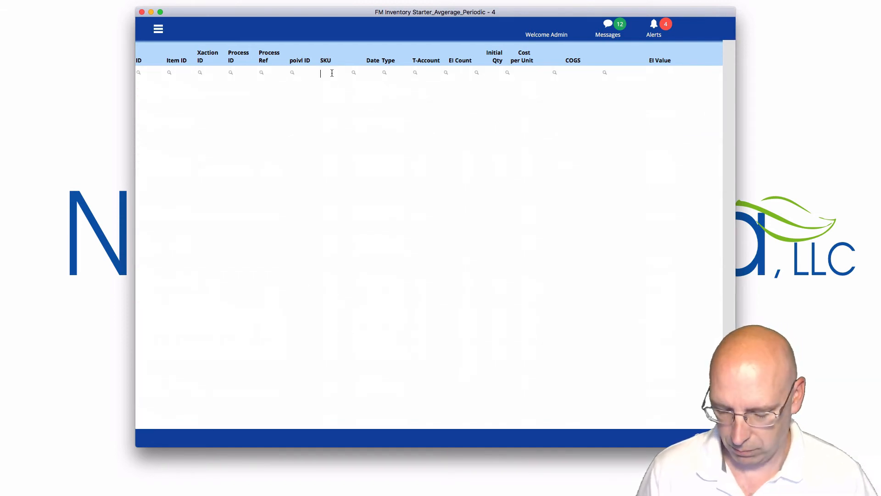
pyautogui.write('7090')
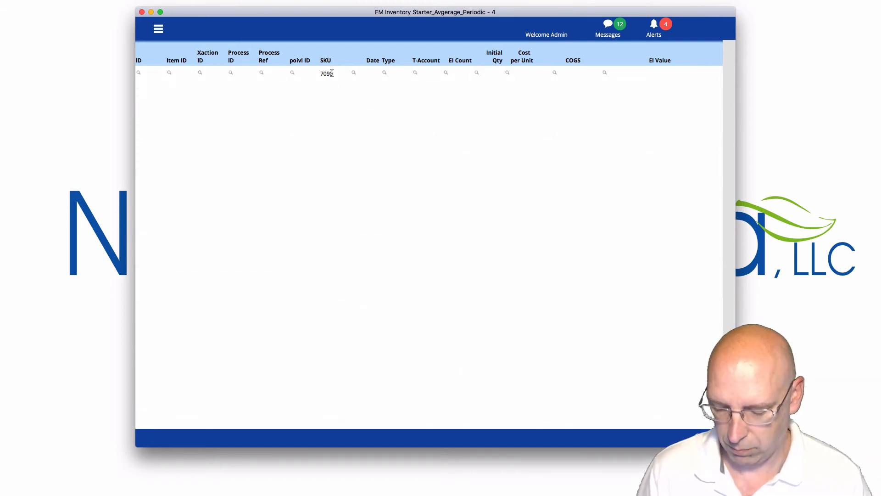
pyautogui.write('4')
pyautogui.press('Return')
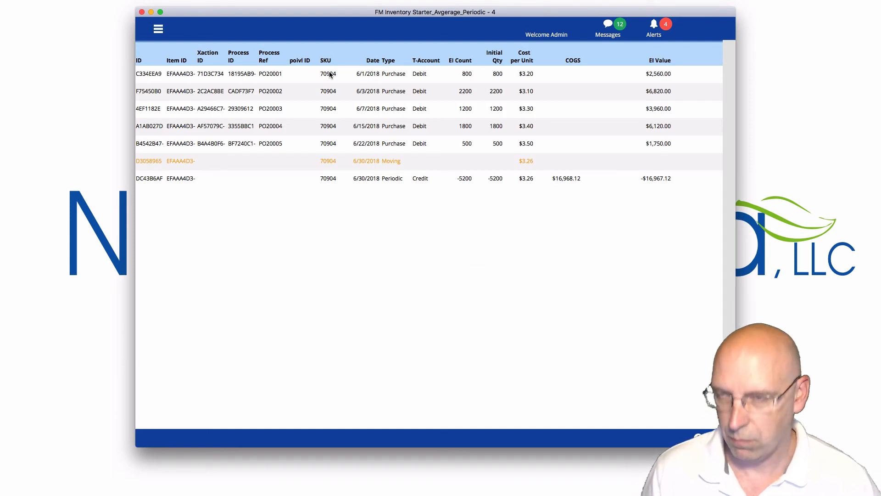
pyautogui.press('super+s')
pyautogui.click(779, 224)
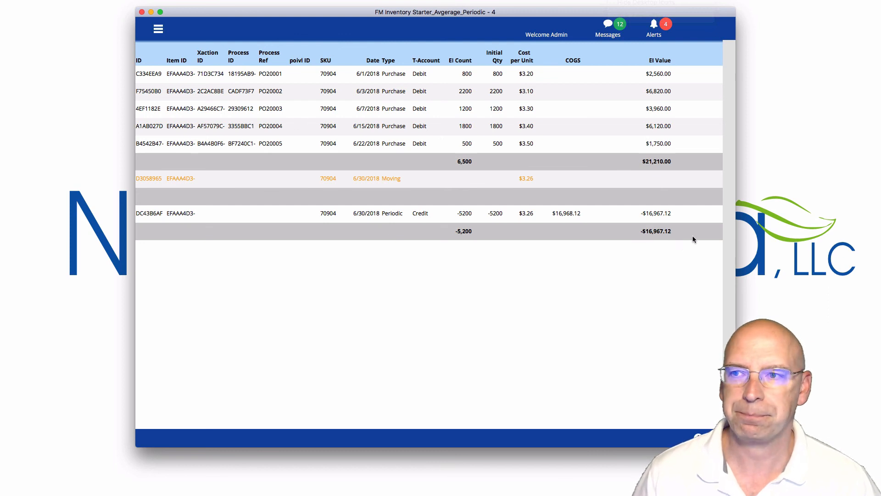
pyautogui.click(614, 0)
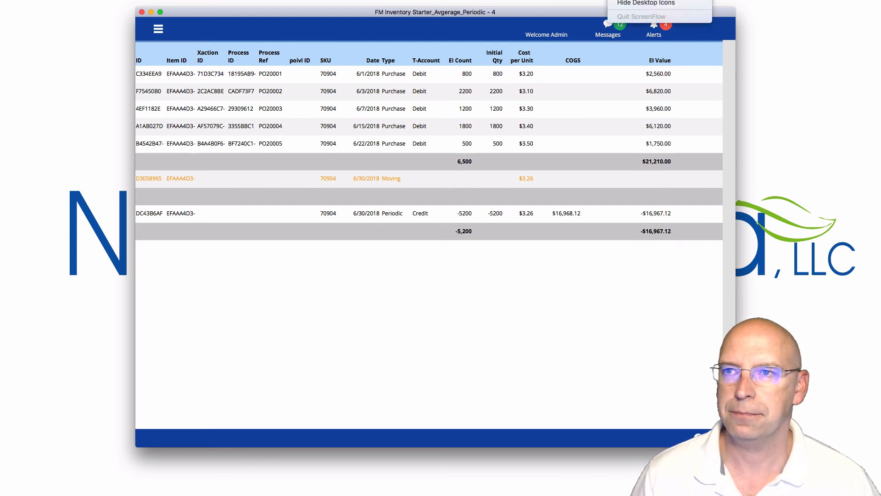